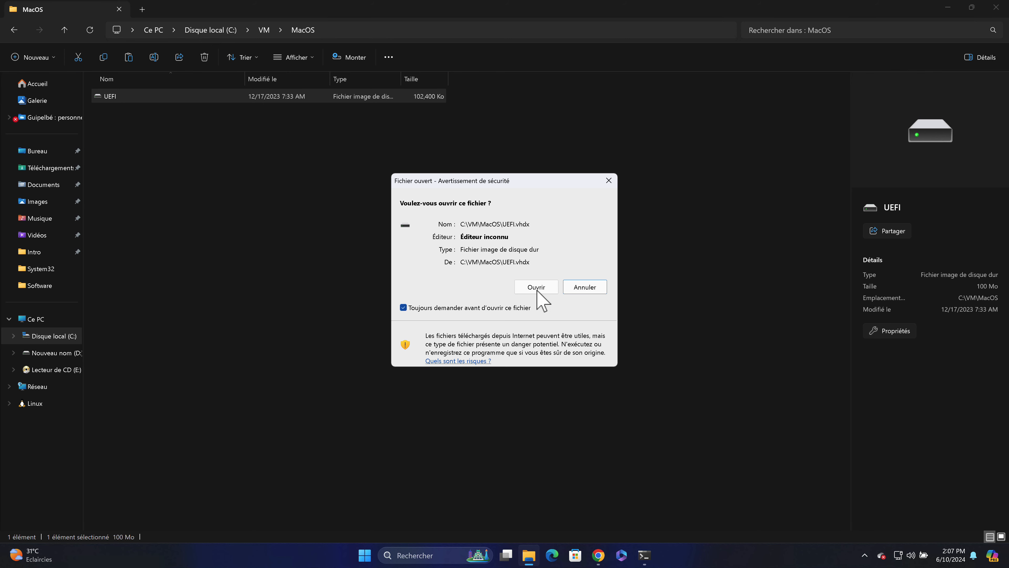
# Mount the UEFI.vhdx disk image and paste the com.apple.recovery.boot folder into the root of the UEFI (F:) drive
pyautogui.click(539, 284)
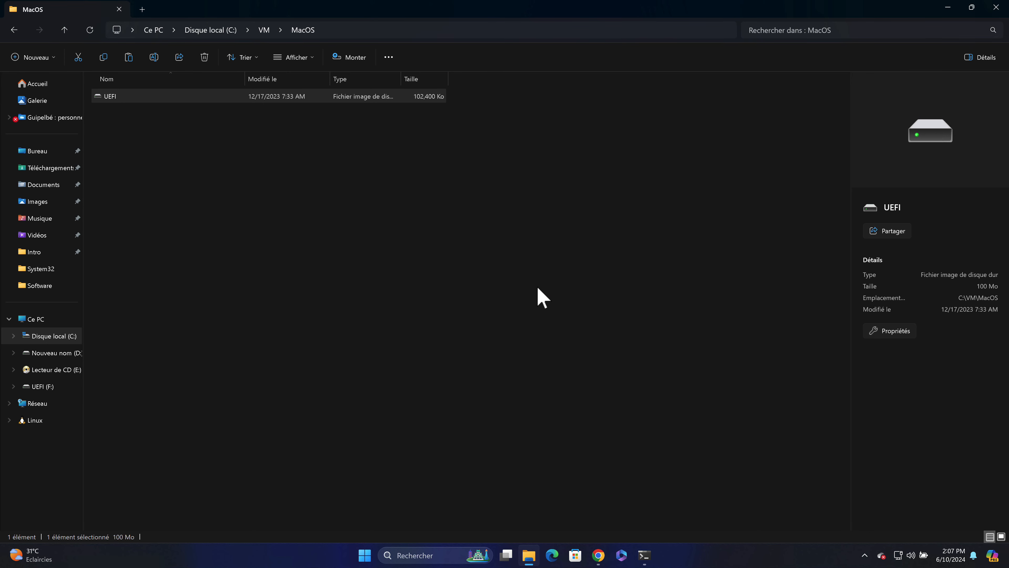
pyautogui.rightClick(186, 162)
pyautogui.press('Escape')
pyautogui.hotkey('ctrl', 'v')
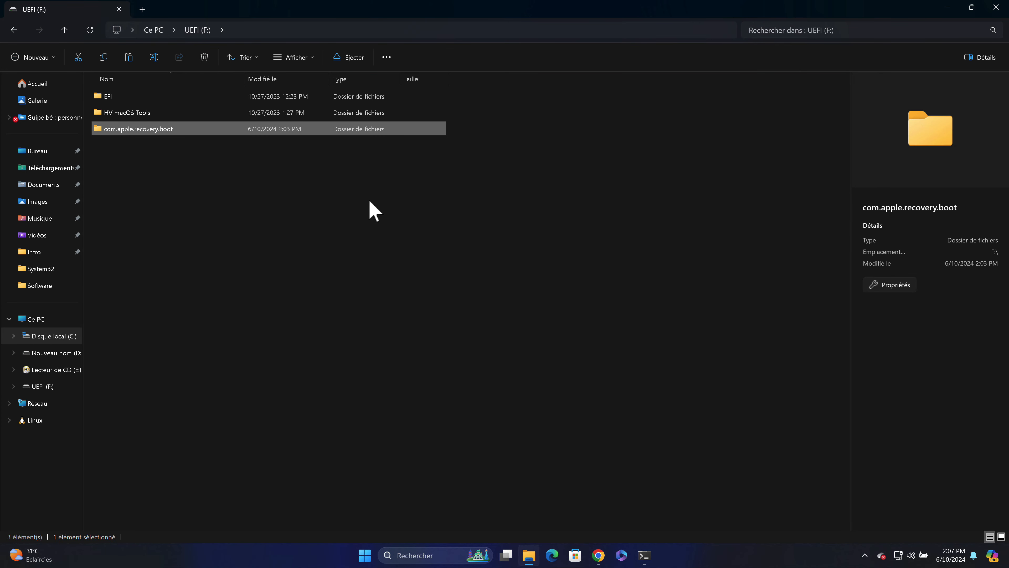
pyautogui.click(198, 221)
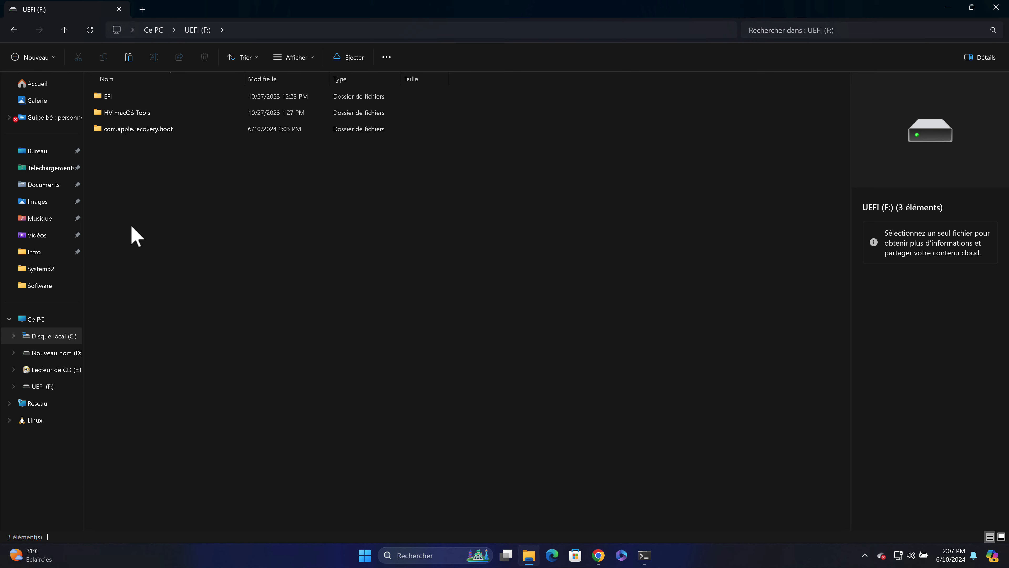
# Eject the UEFI (F:) drive from This PC and close the file explorer window
pyautogui.hotkey('alt', 'Left')
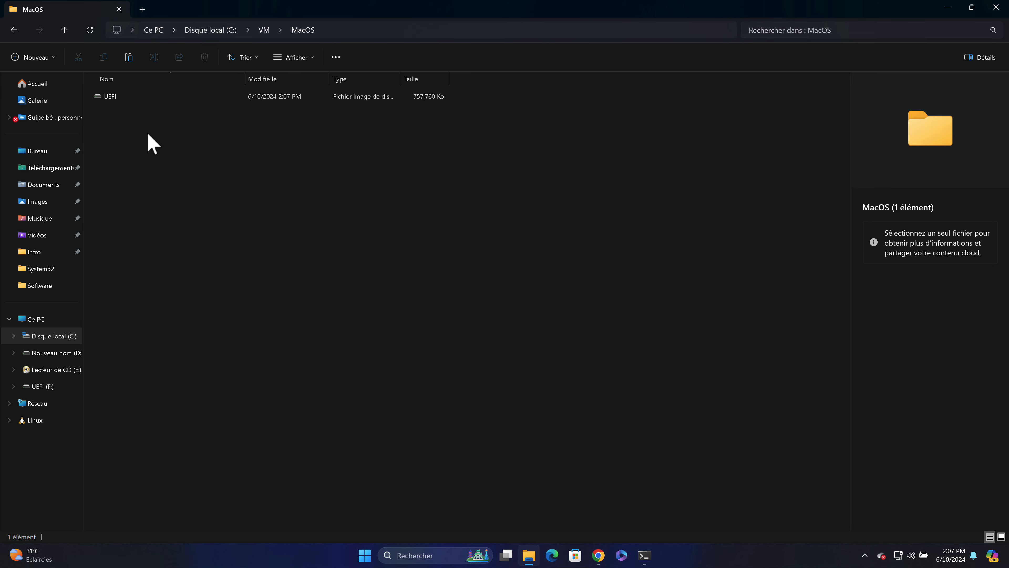
pyautogui.click(44, 320)
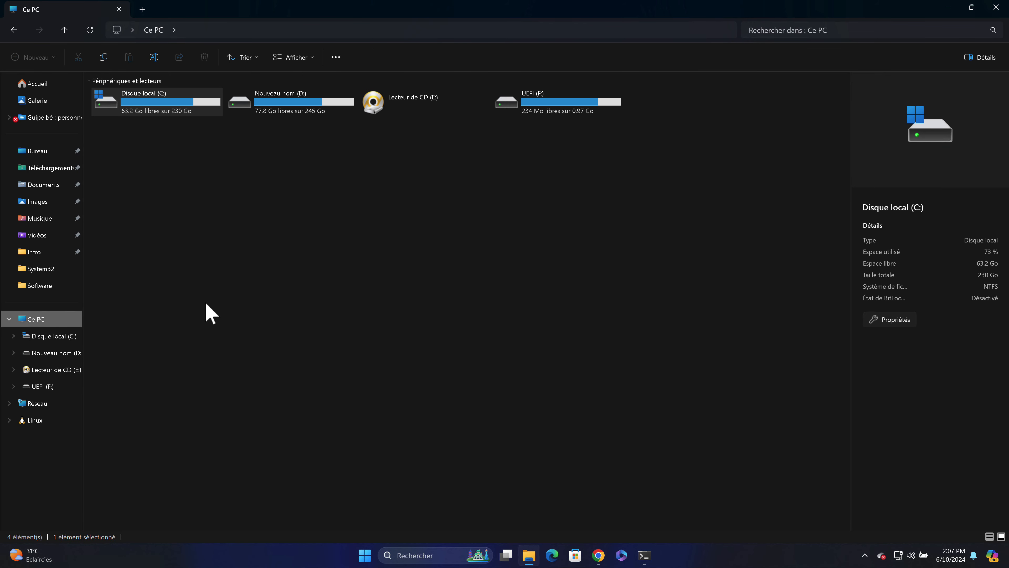
pyautogui.rightClick(548, 105)
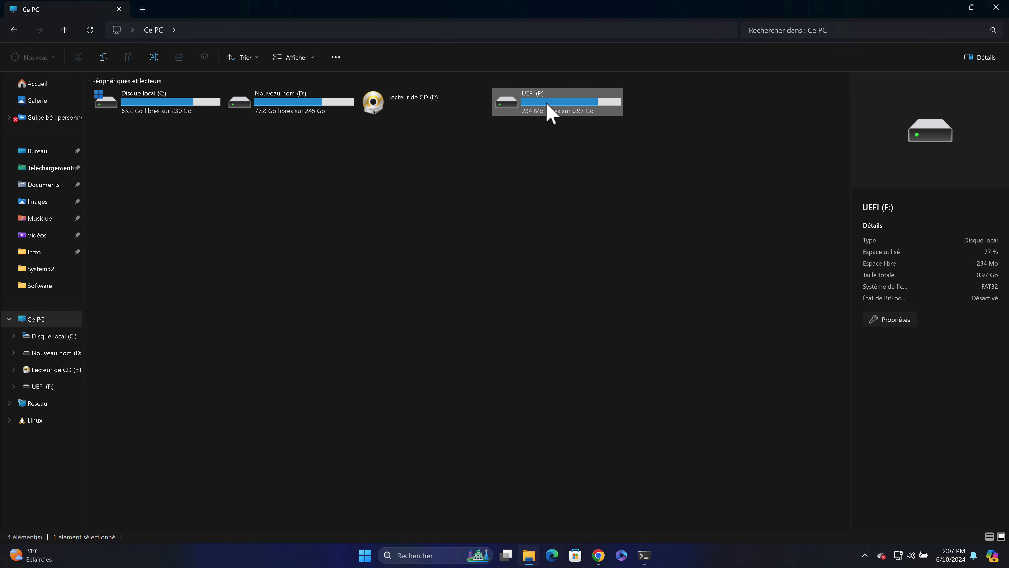
pyautogui.click(576, 221)
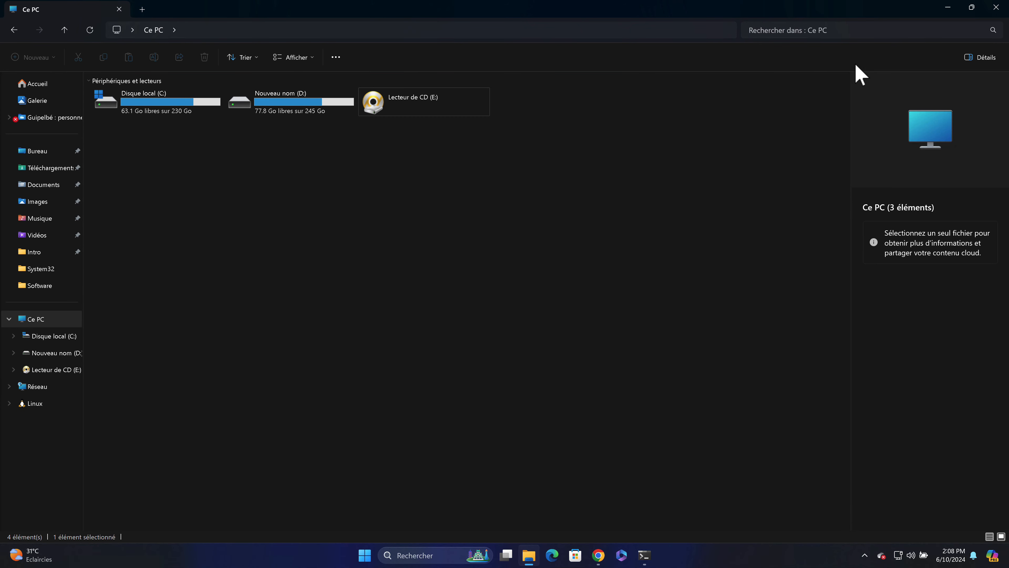
pyautogui.click(996, 7)
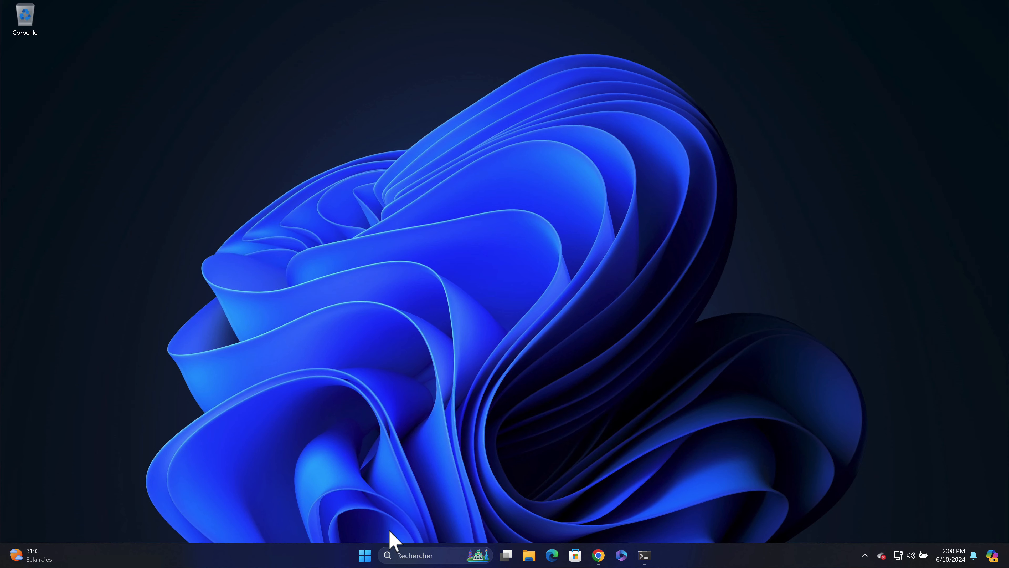
# Search Windows for "hyper" and switch to Hyper-V Manager
pyautogui.click(420, 556)
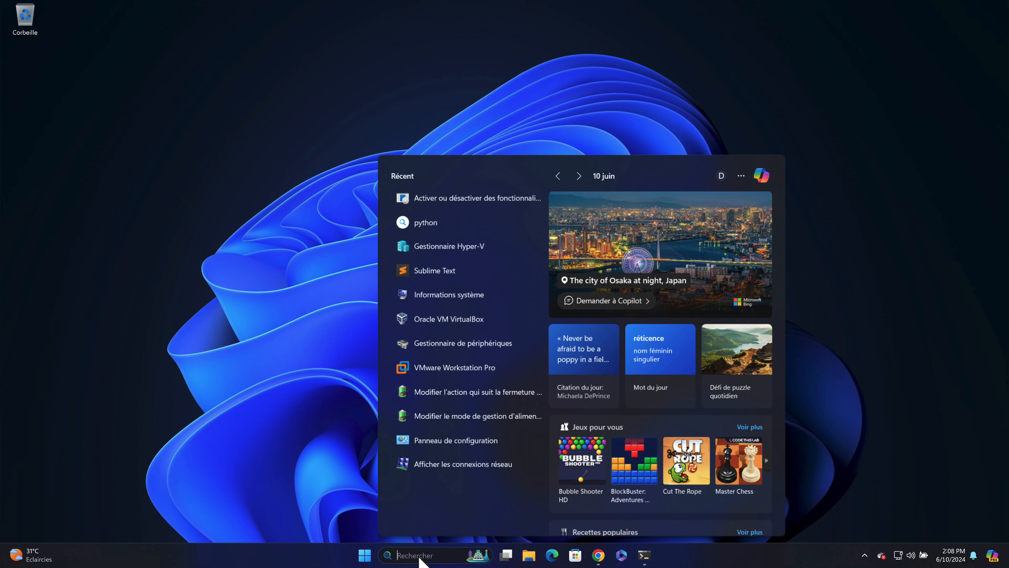
pyautogui.write('hyper')
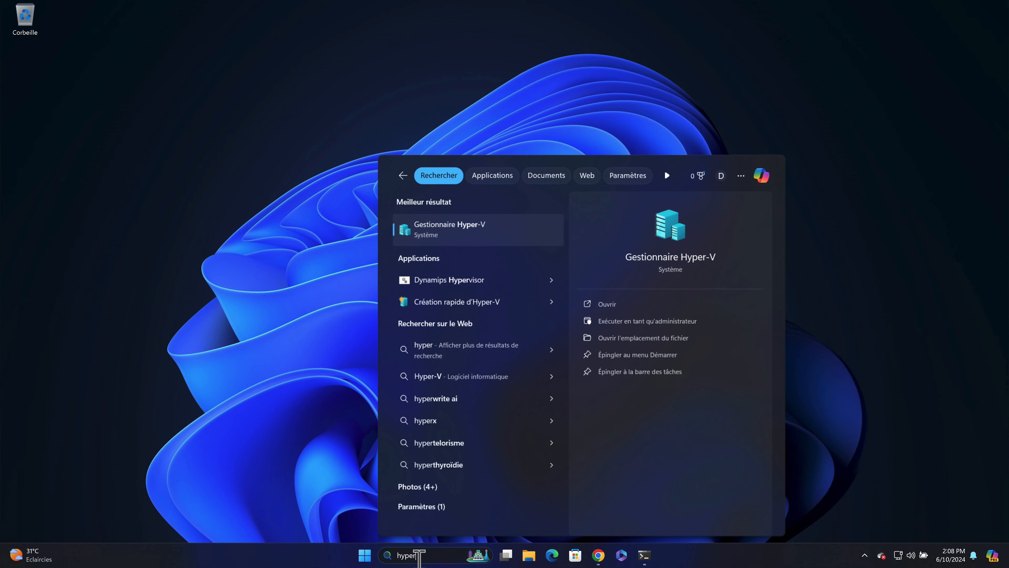
pyautogui.click(445, 231)
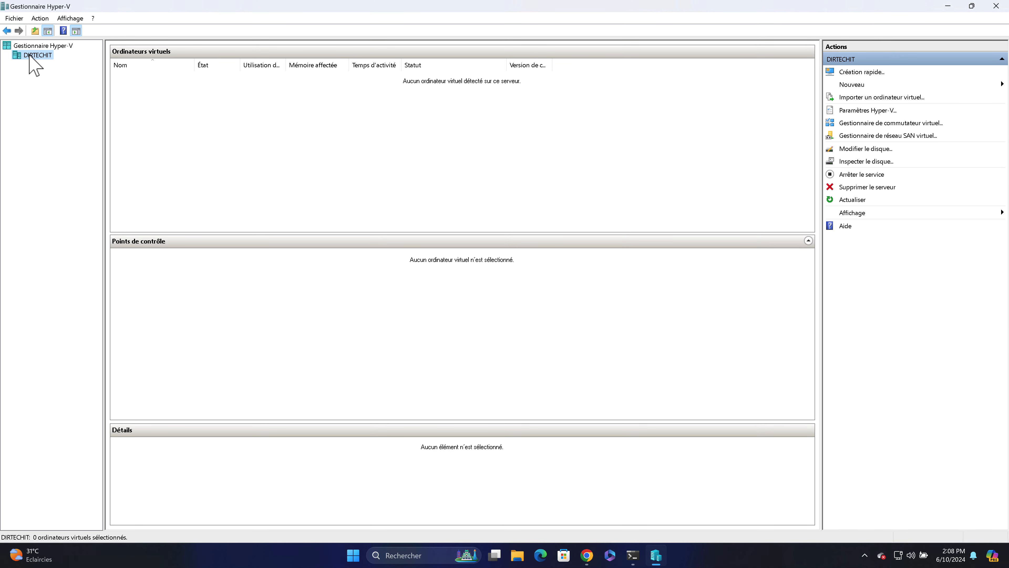
# Start a new virtual machine on the DIRTECHIT server and name it MacOS 14
pyautogui.rightClick(35, 66)
pyautogui.moveTo(151, 73)
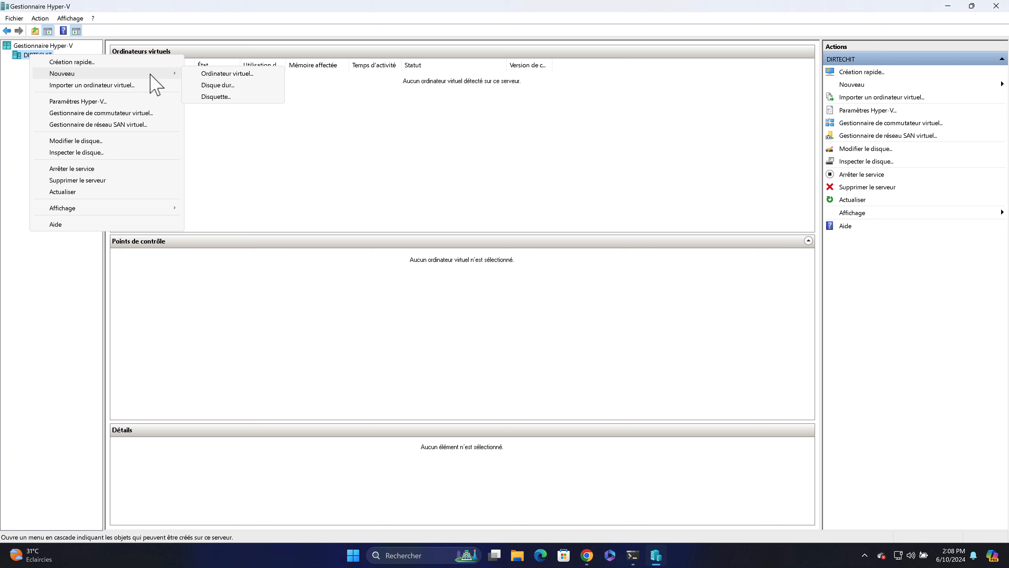
pyautogui.click(228, 73)
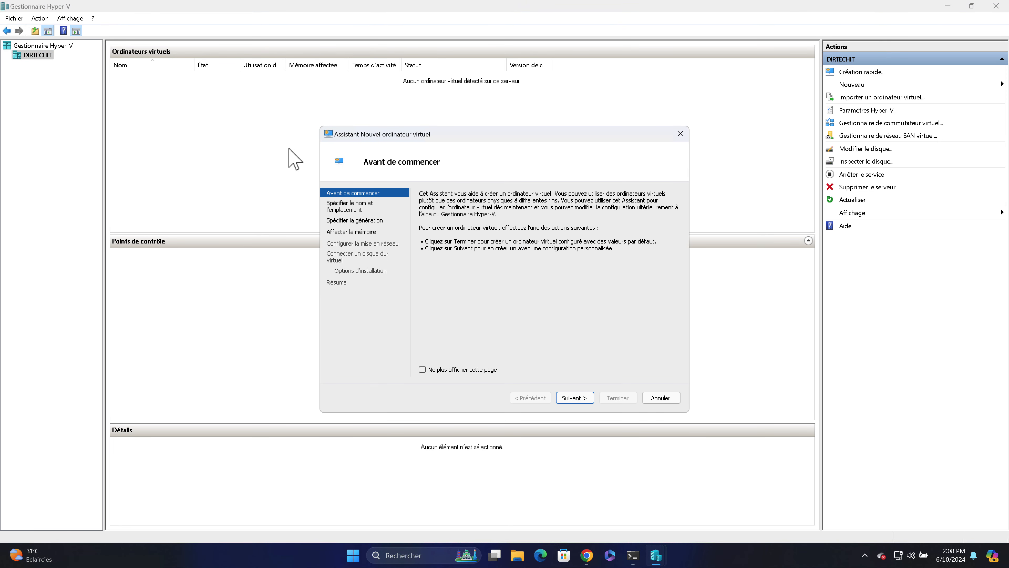
pyautogui.click(573, 398)
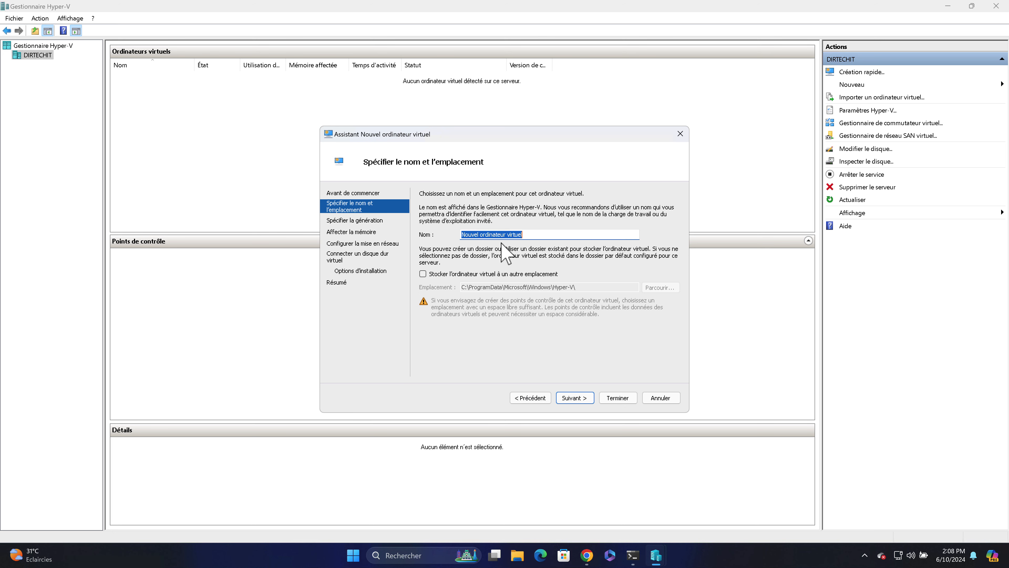
pyautogui.moveTo(535, 234); pyautogui.dragTo(448, 234)
pyautogui.write('MacOS 14')
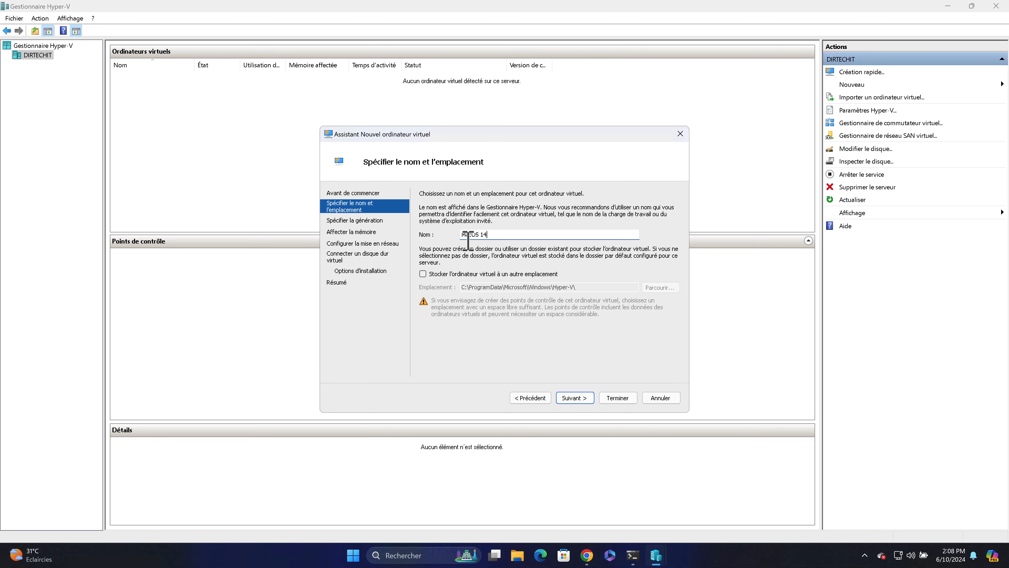
pyautogui.moveTo(493, 235); pyautogui.dragTo(451, 235)
# Store the virtual machine in a different location, the folder C:\VM\MacOS
pyautogui.click(435, 274)
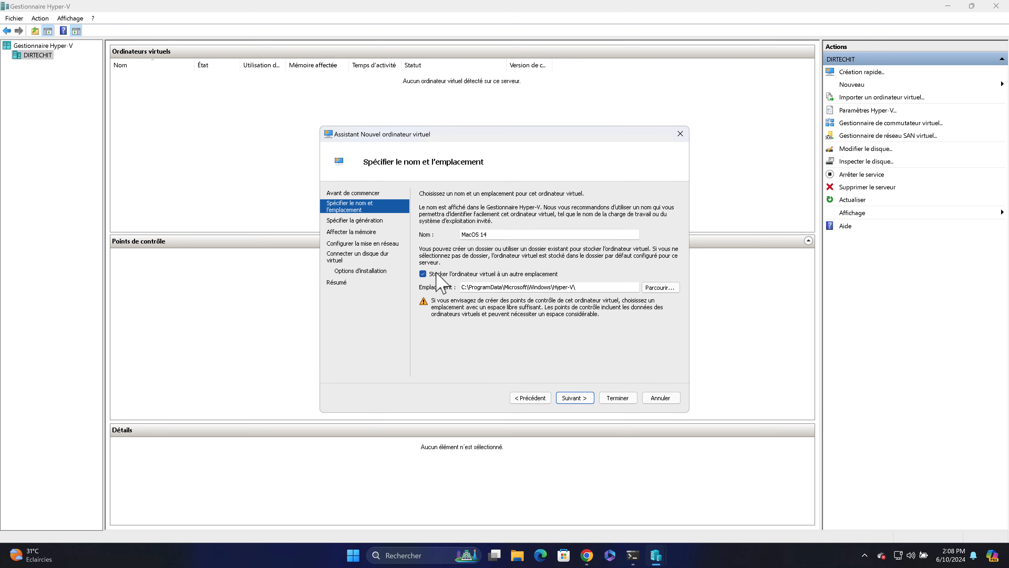
pyautogui.click(661, 288)
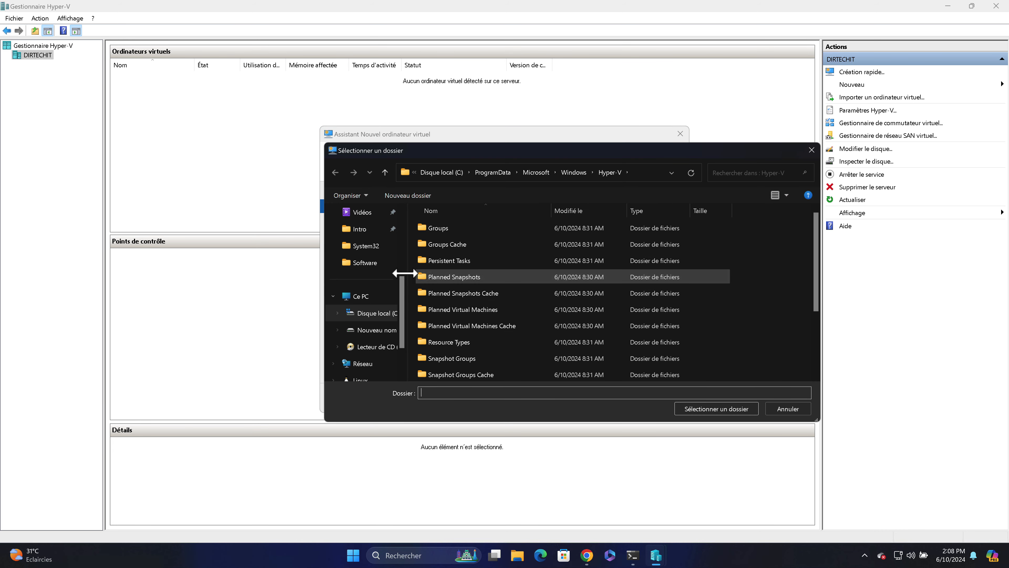
pyautogui.click(376, 313)
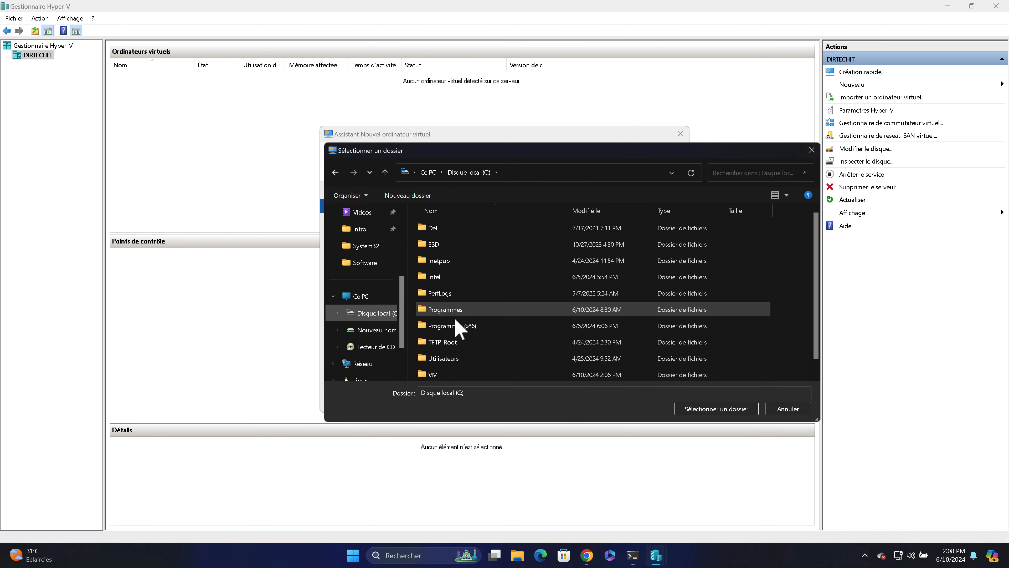
pyautogui.doubleClick(437, 374)
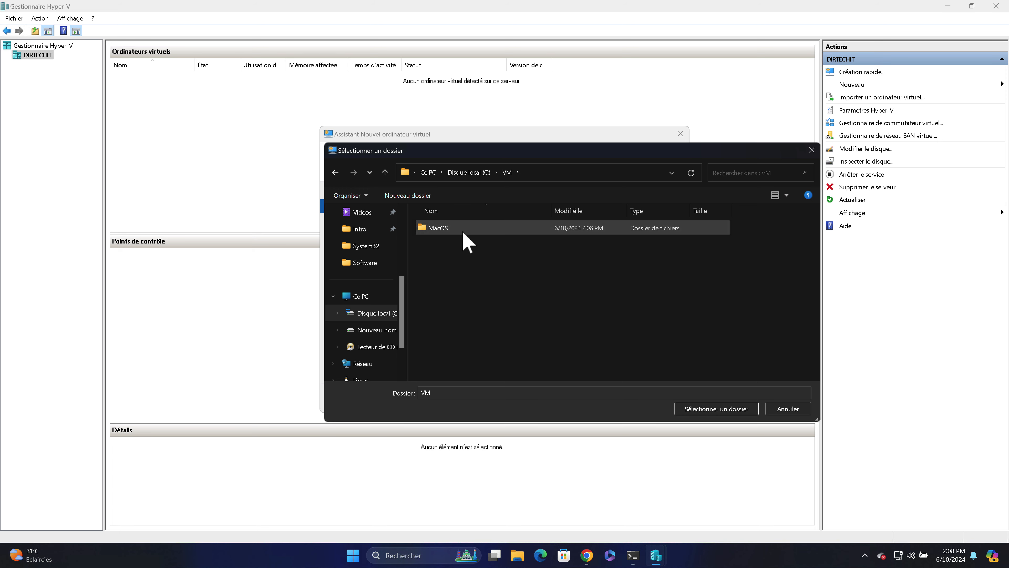
pyautogui.click(463, 229)
pyautogui.doubleClick(463, 229)
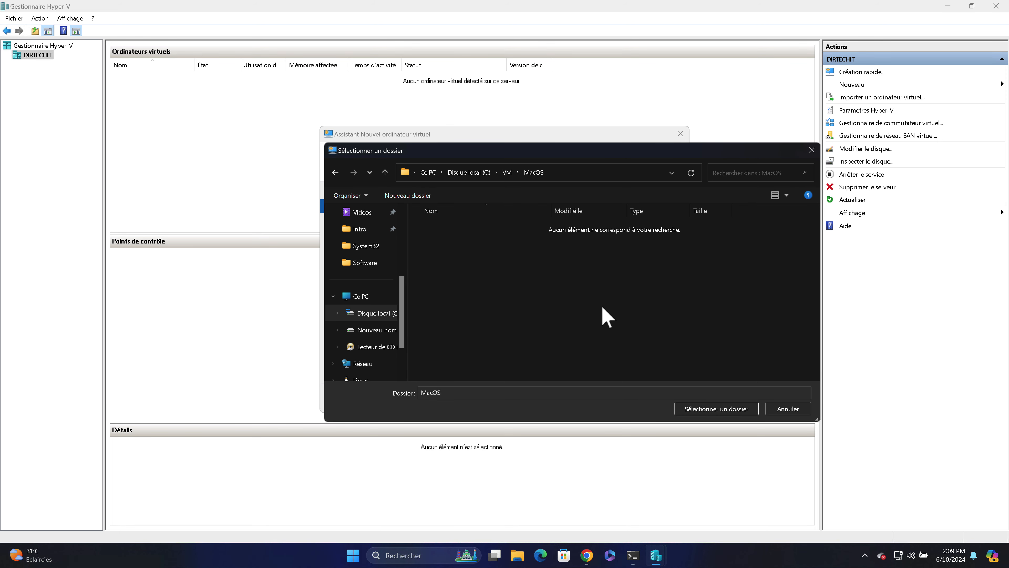
pyautogui.click(711, 412)
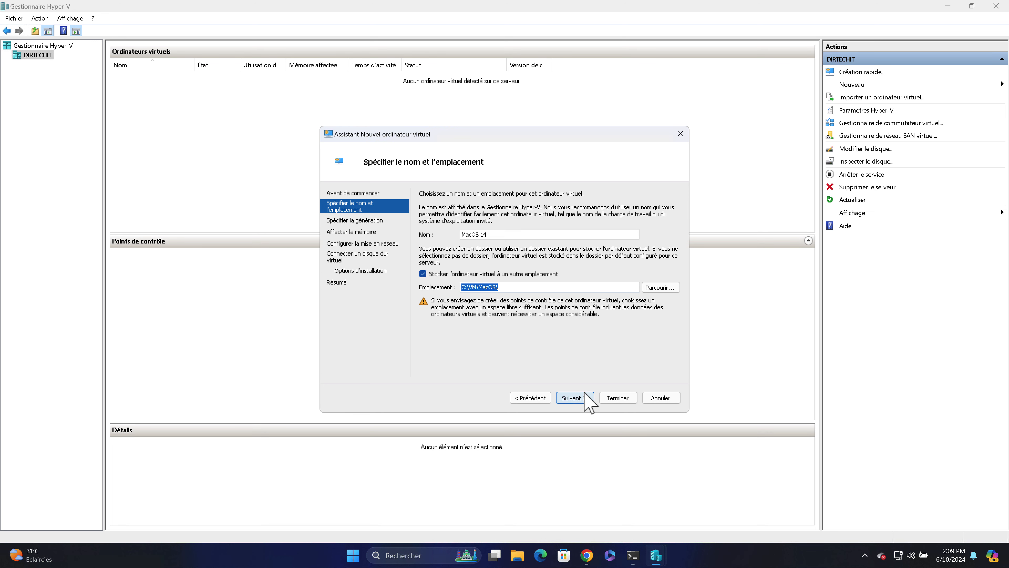
pyautogui.click(580, 399)
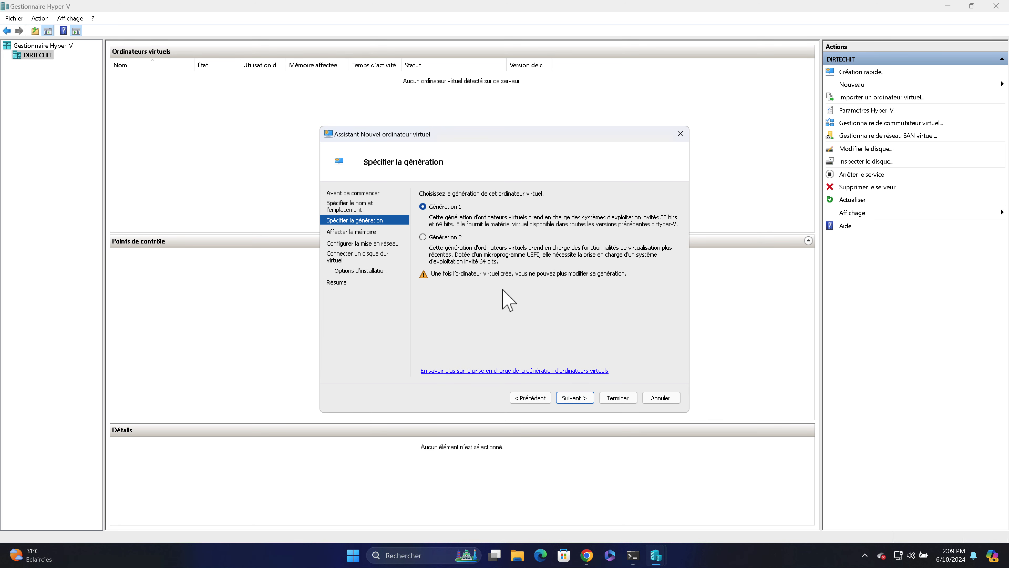
# Make the virtual machine Generation 2 and set its startup memory to 8192 MB
pyautogui.click(422, 237)
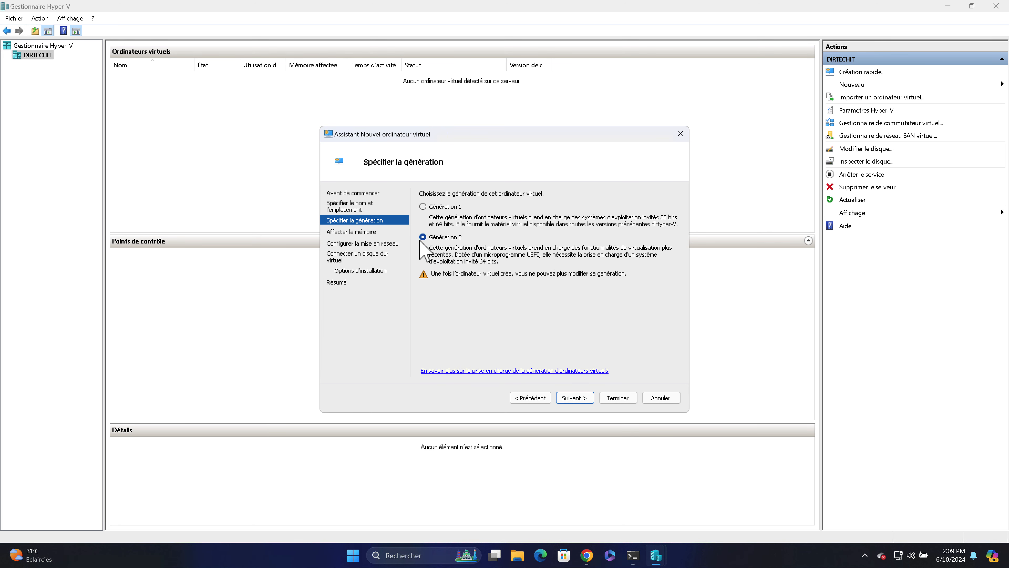
pyautogui.click(574, 399)
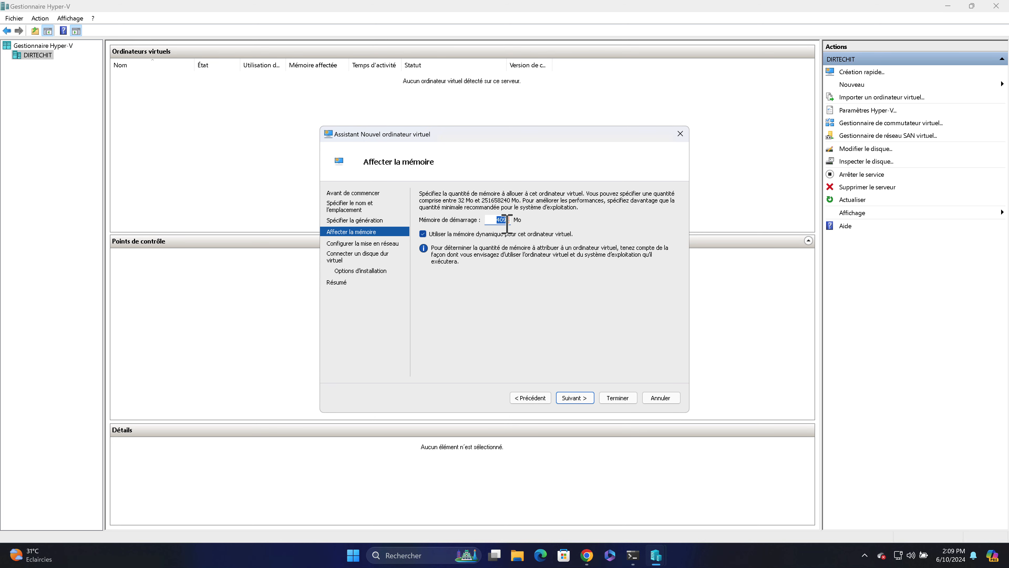
pyautogui.write('8192')
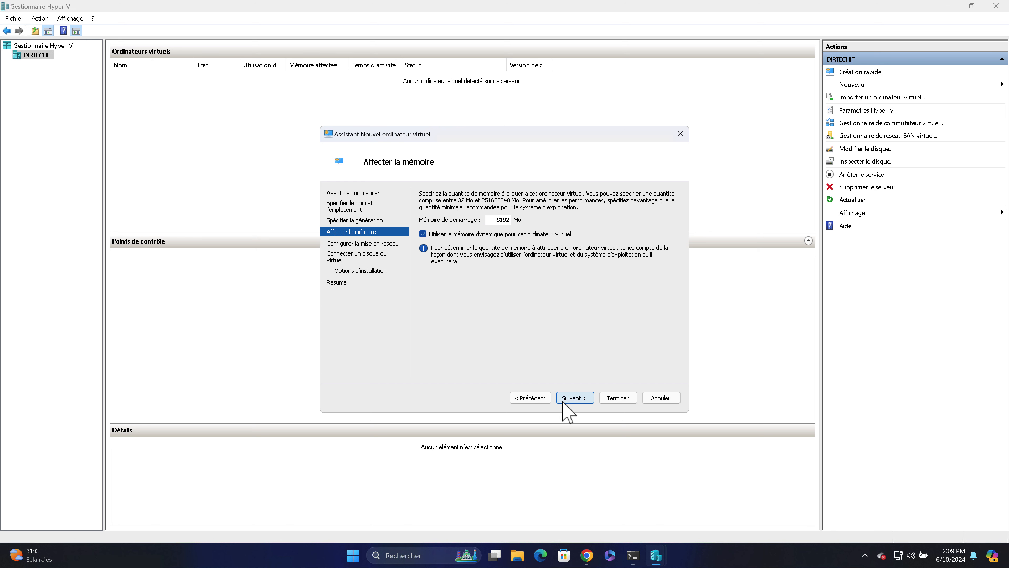
pyautogui.click(570, 397)
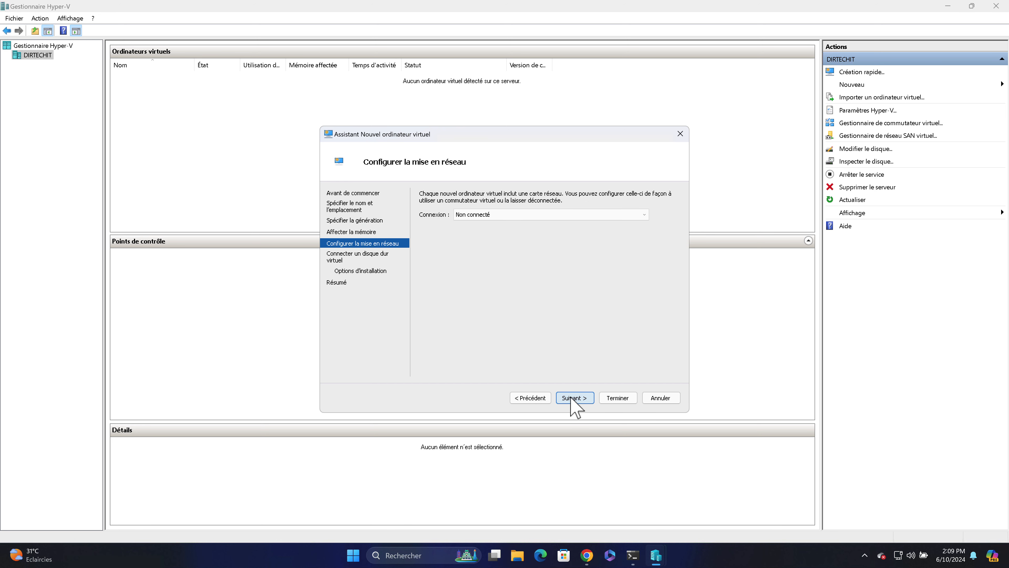
# Connect the new virtual machine's network adapter to Default Switch
pyautogui.click(514, 216)
pyautogui.click(474, 232)
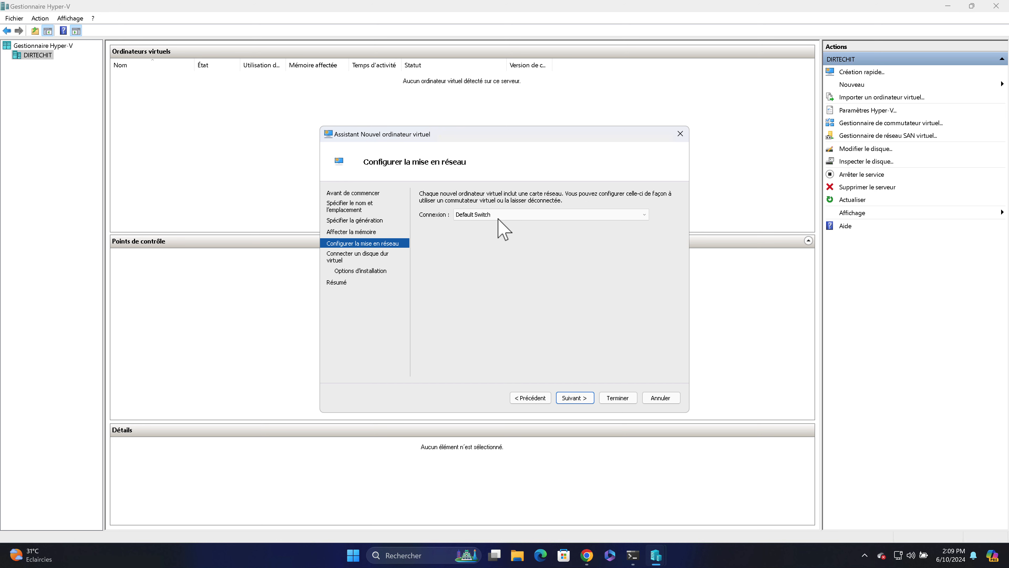
pyautogui.click(573, 398)
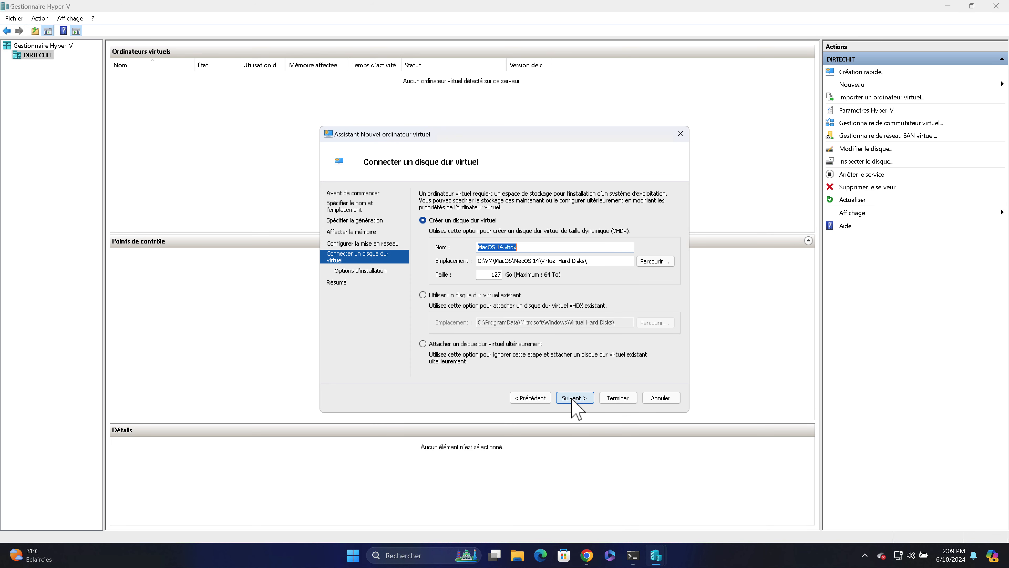
# Set the new virtual hard disk's size to 60 GB and finish creating the virtual machine with the default installation option
pyautogui.doubleClick(491, 274)
pyautogui.write('60')
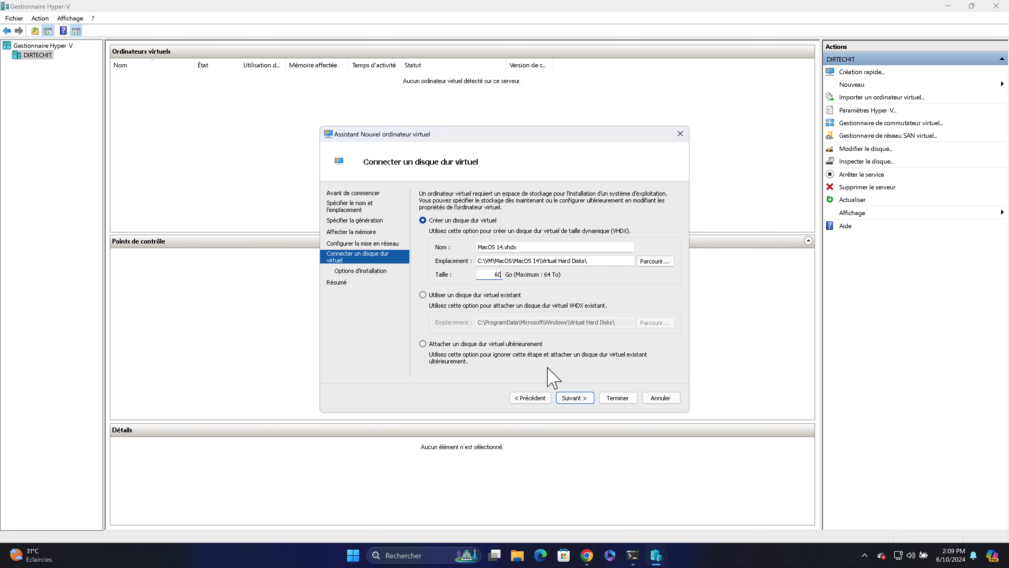
pyautogui.click(575, 398)
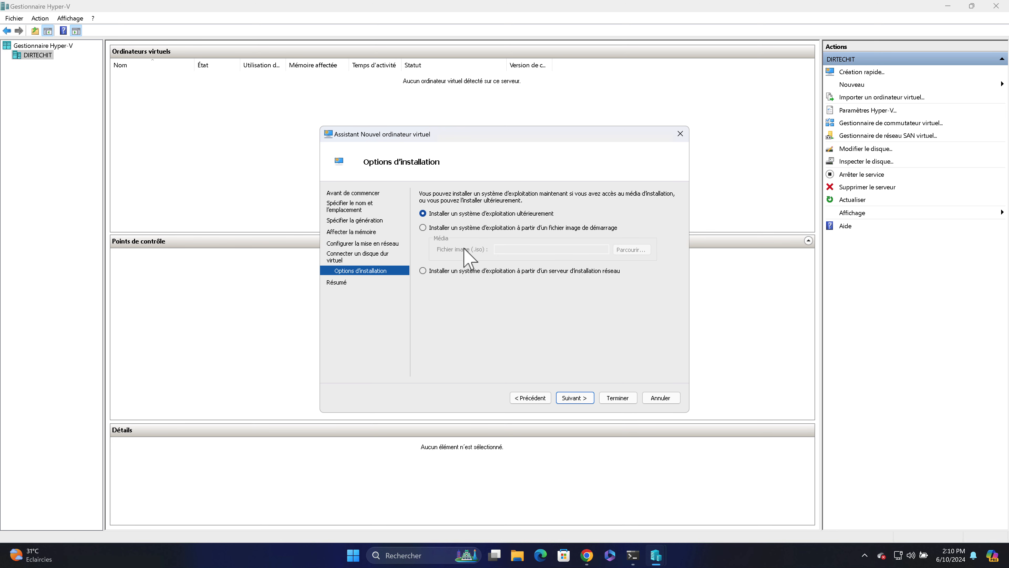
pyautogui.click(575, 398)
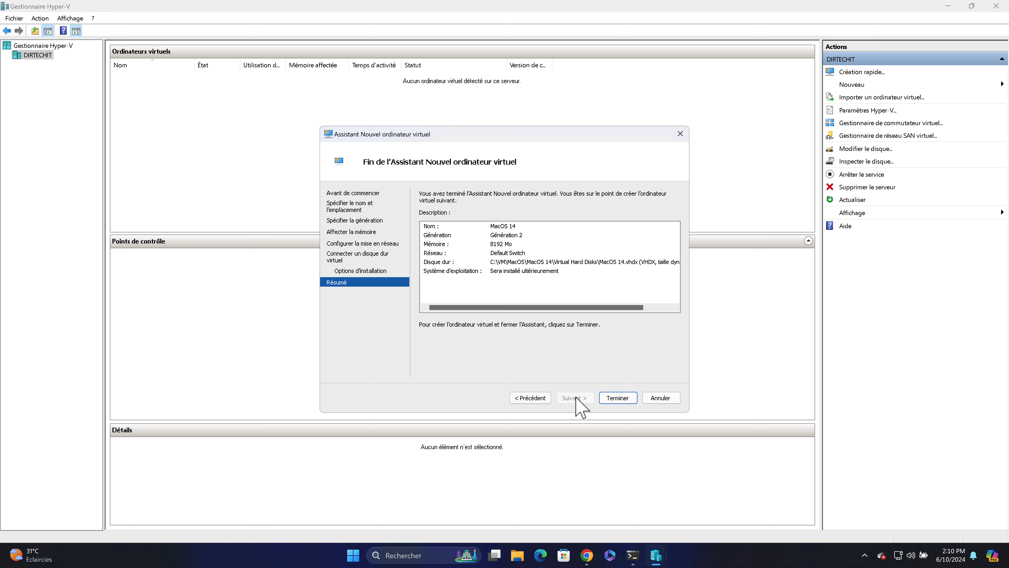
pyautogui.click(622, 398)
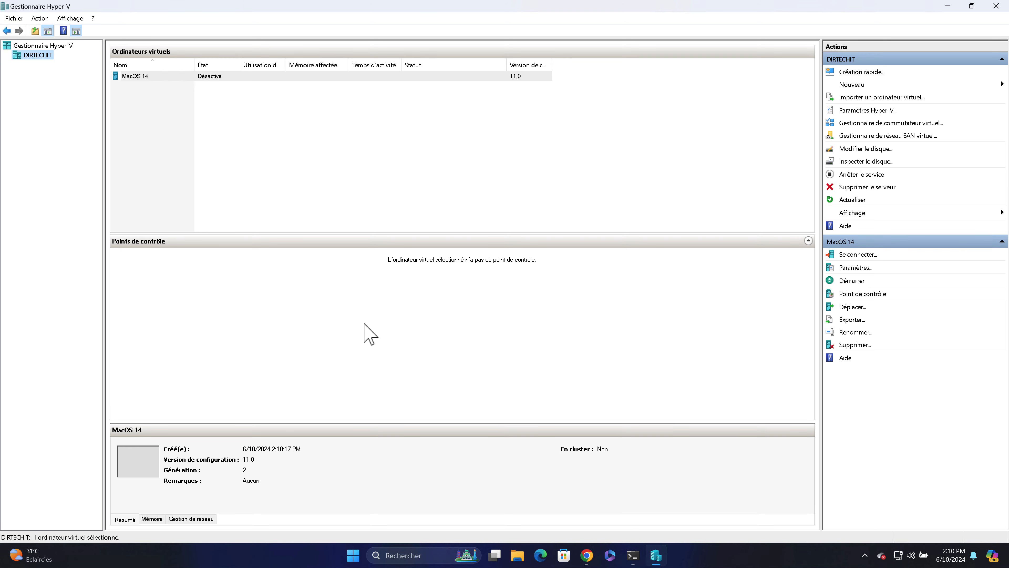
# Disable secure boot in the MacOS 14 virtual machine's security settings and apply the change
pyautogui.click(142, 77)
pyautogui.rightClick(141, 77)
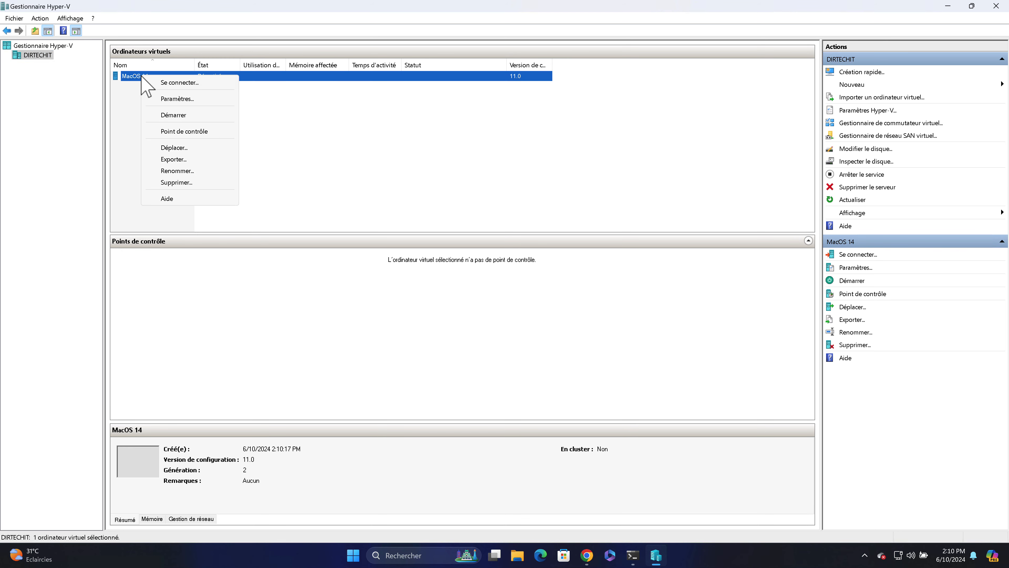
pyautogui.click(161, 99)
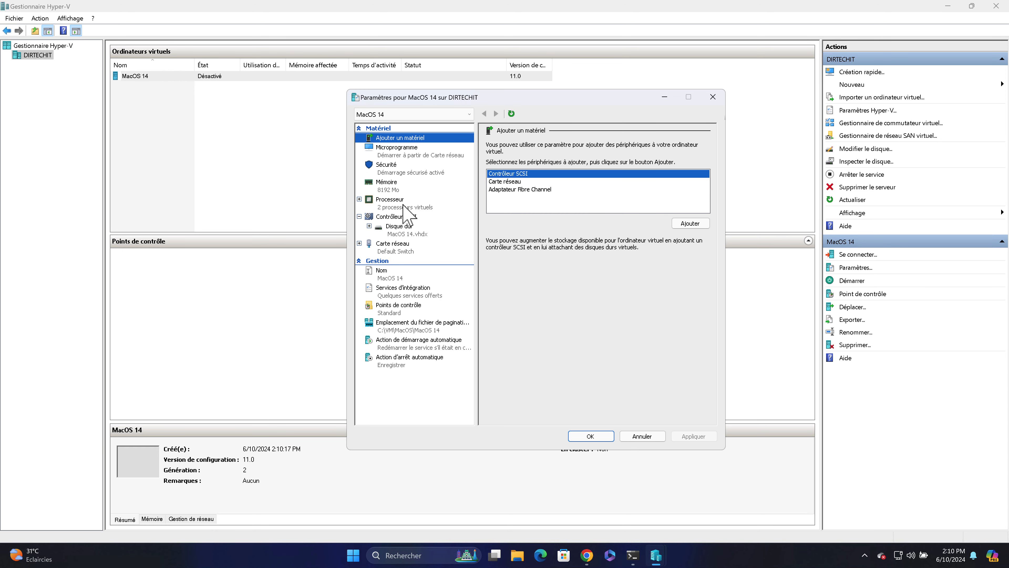
pyautogui.click(397, 153)
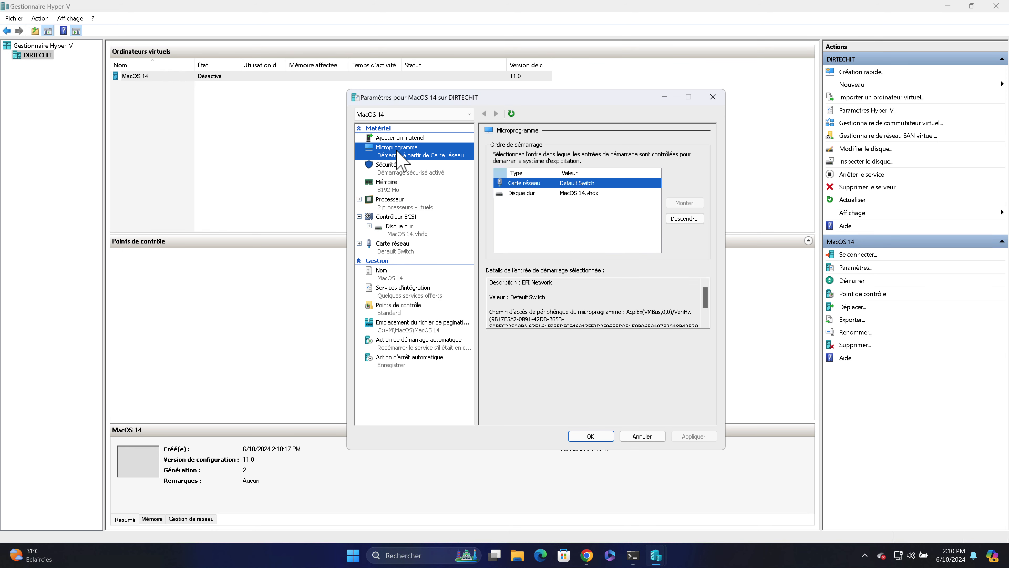
pyautogui.click(395, 167)
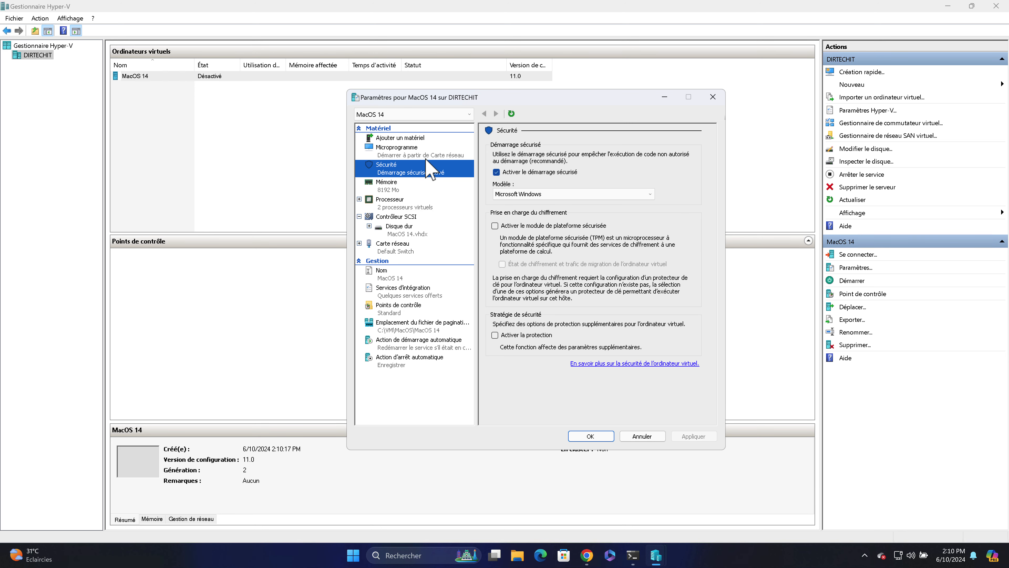
pyautogui.click(529, 173)
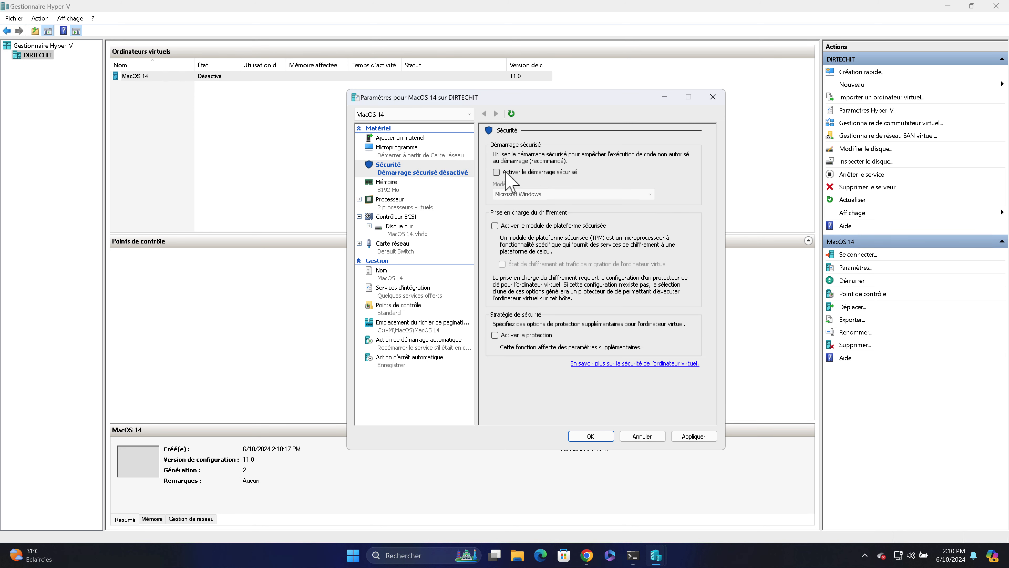
pyautogui.click(693, 436)
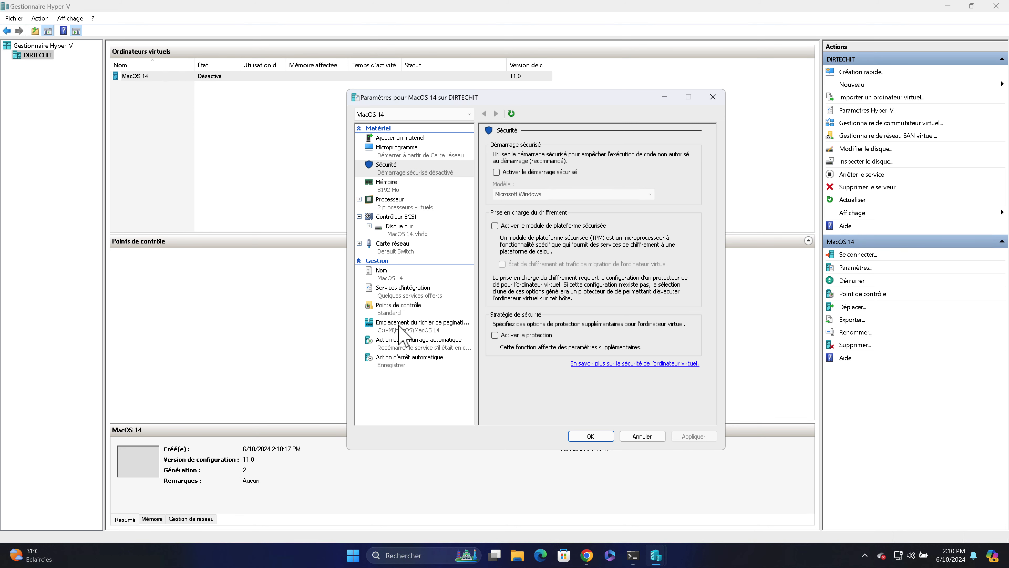
# Enable the guest services (Services d'invité) integration service for the virtual machine and apply it
pyautogui.click(402, 294)
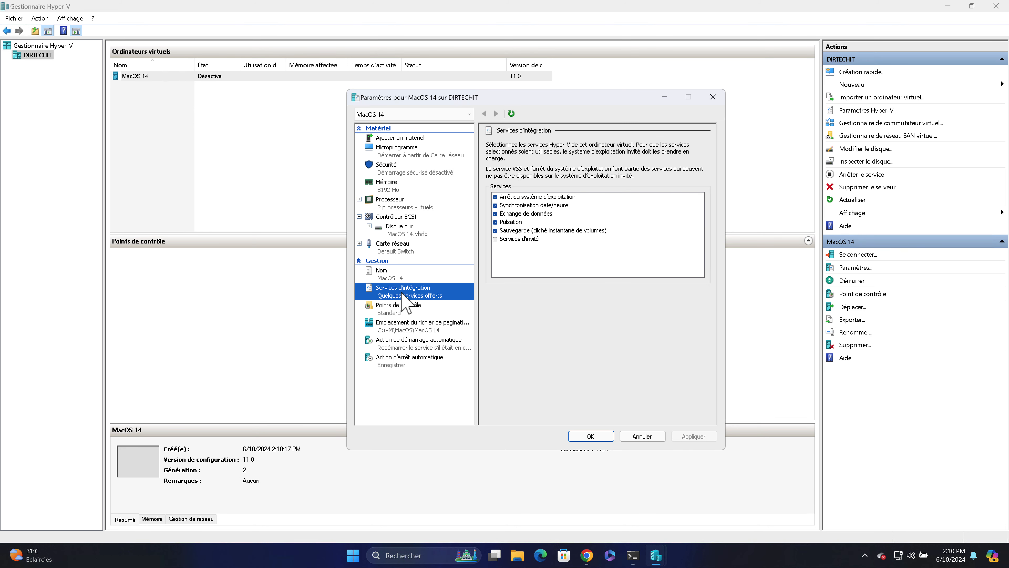
pyautogui.click(495, 239)
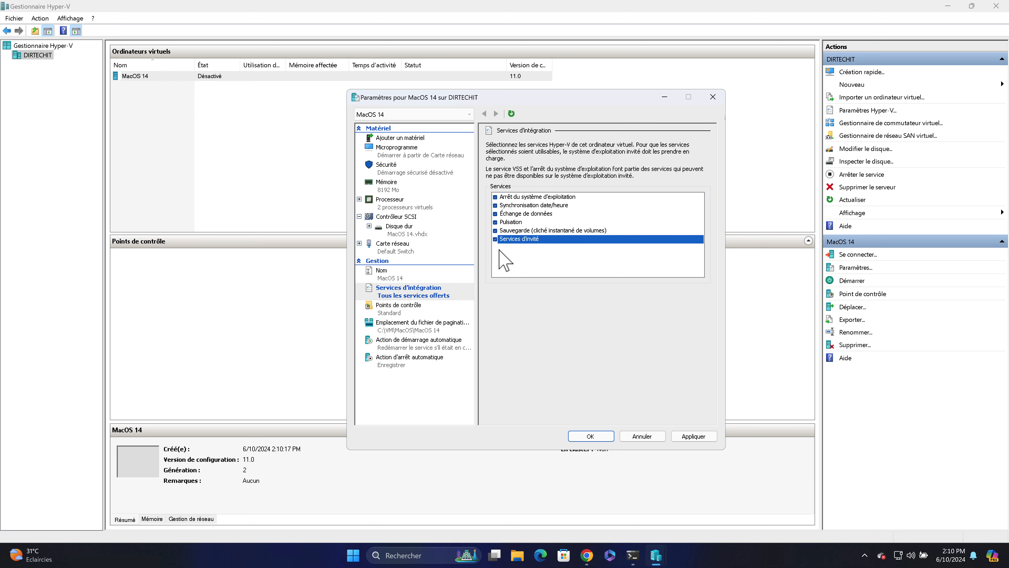
pyautogui.click(690, 438)
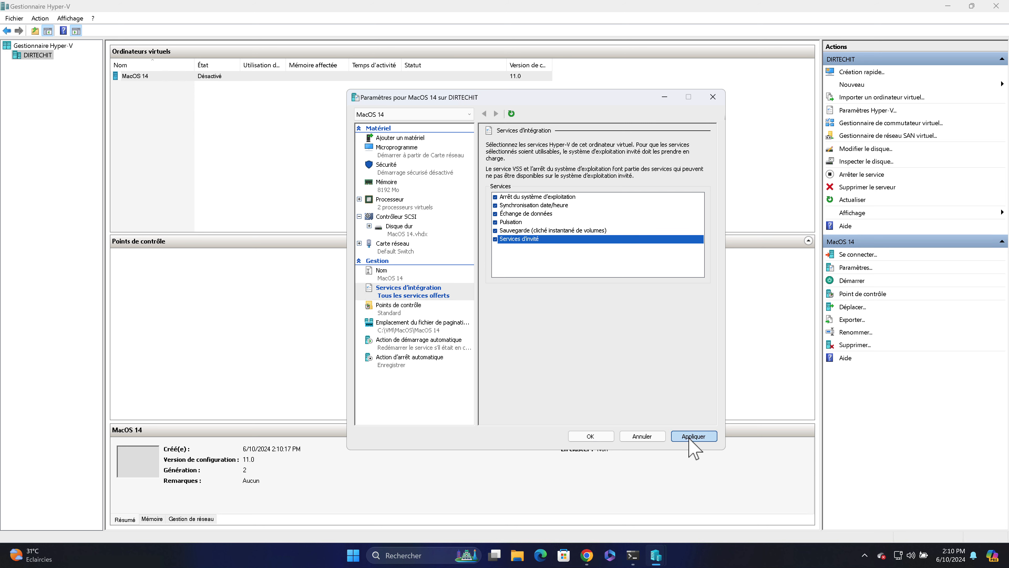
# Turn off checkpoints for the virtual machine and apply the change
pyautogui.click(405, 309)
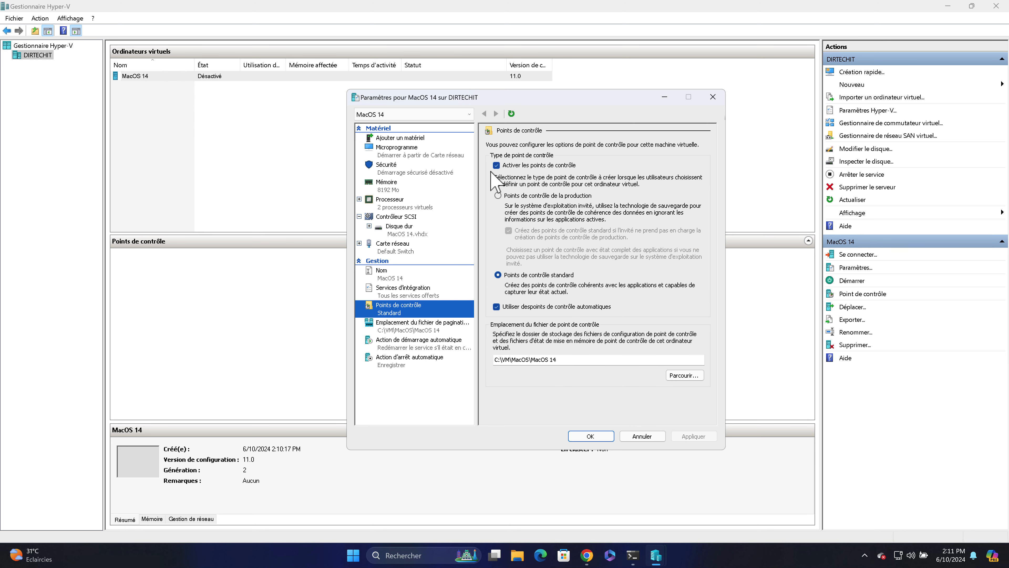
pyautogui.click(496, 165)
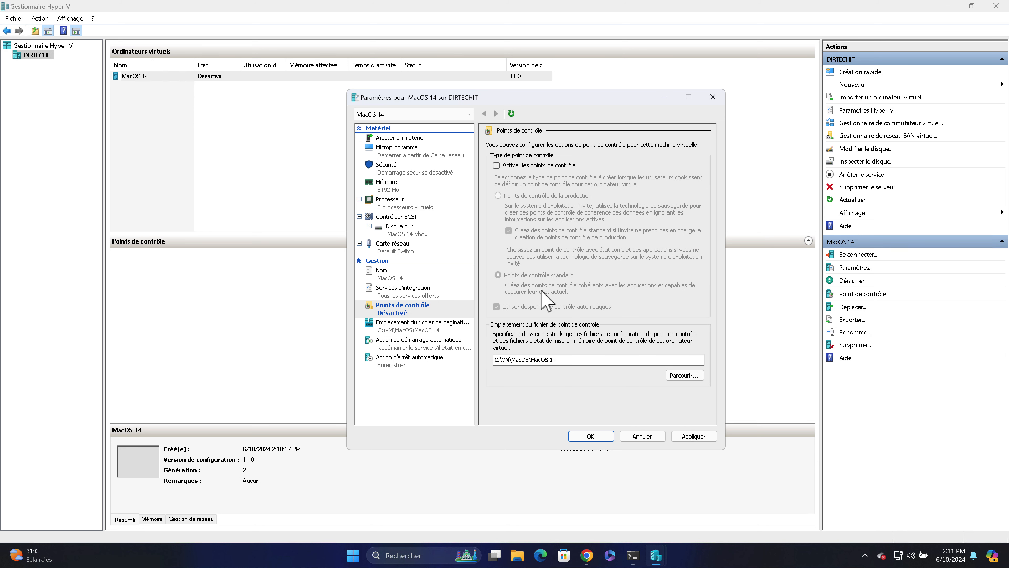
pyautogui.click(697, 438)
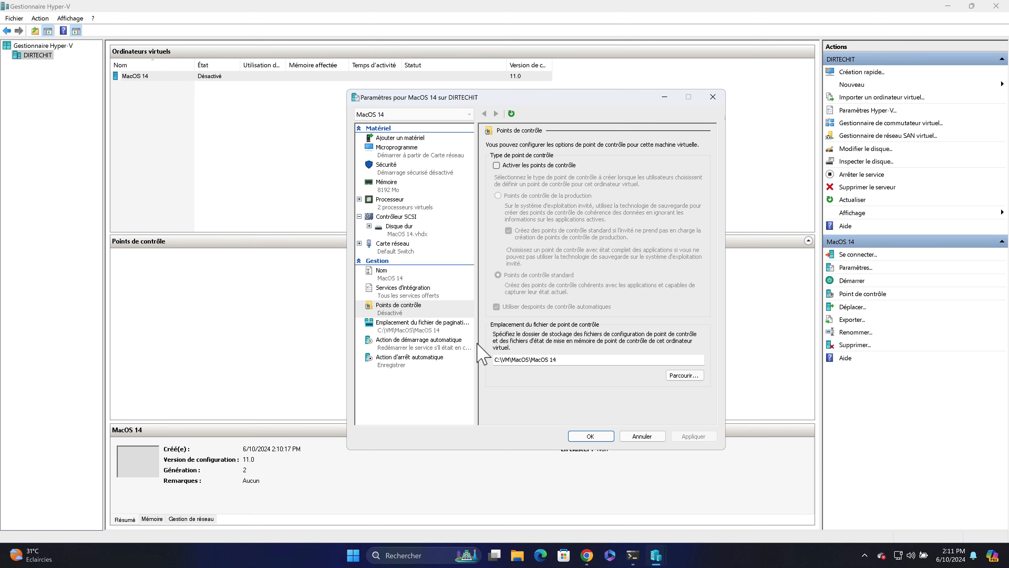
# Add a hard disk to the SCSI controller using the existing virtual disk C:\VM\MacOS\UEFI.vhdx and apply it
pyautogui.click(397, 217)
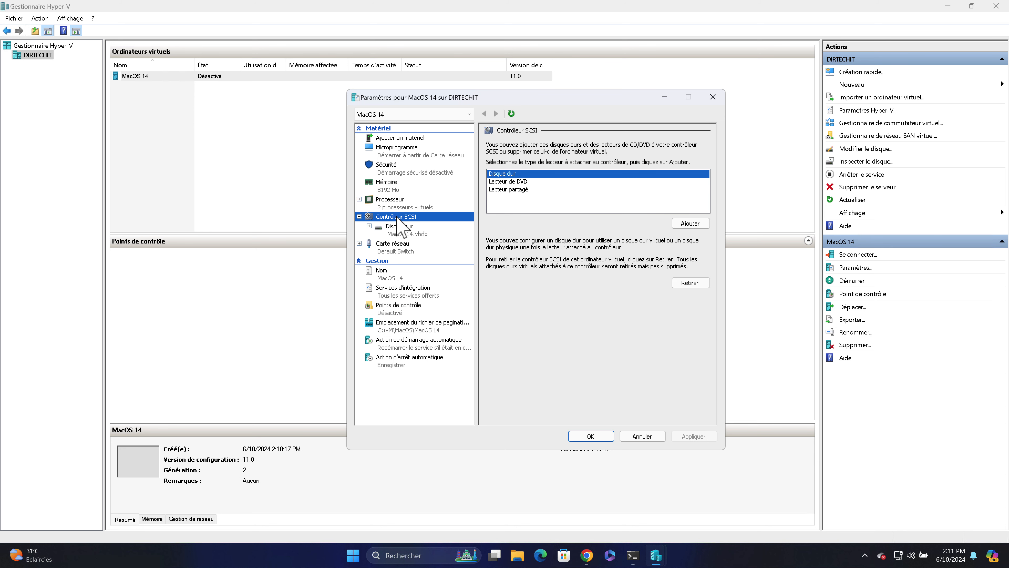
pyautogui.click(695, 224)
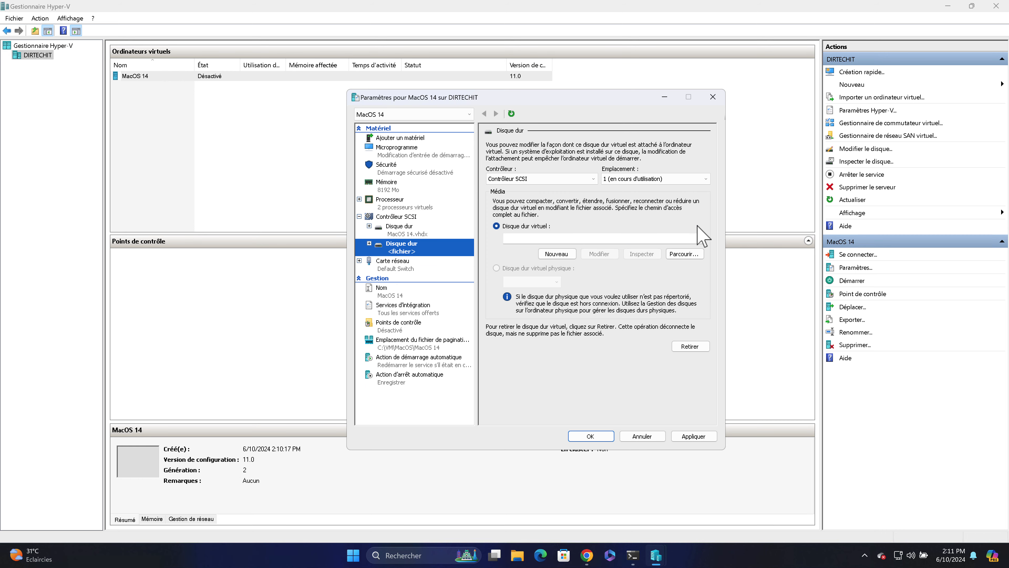
pyautogui.click(555, 254)
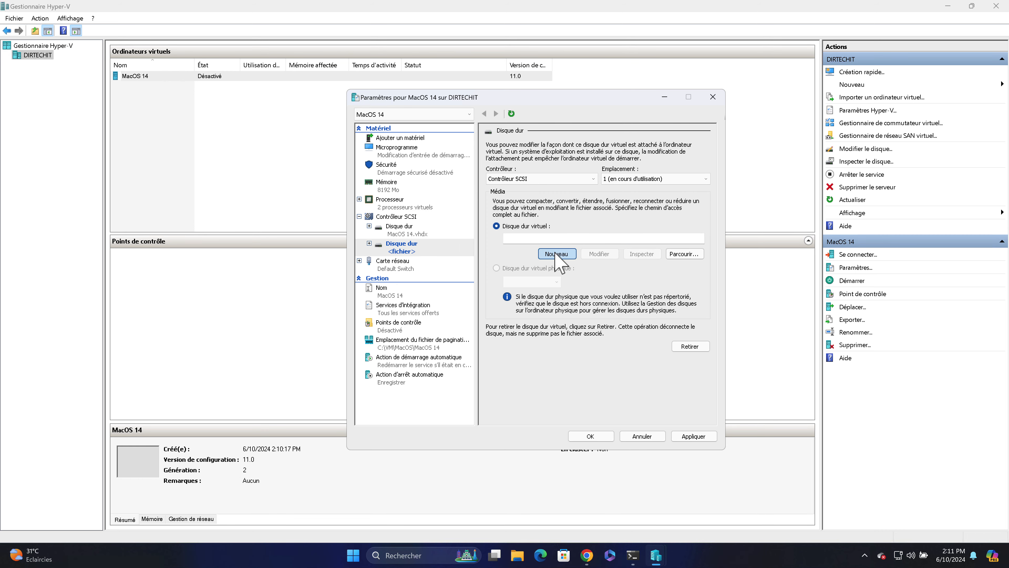
pyautogui.click(683, 253)
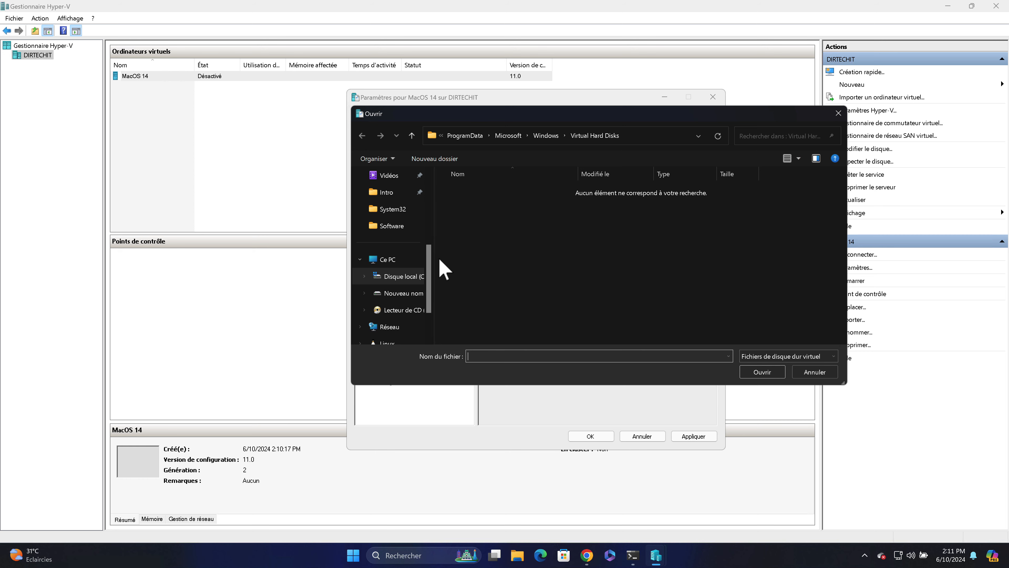
pyautogui.click(411, 277)
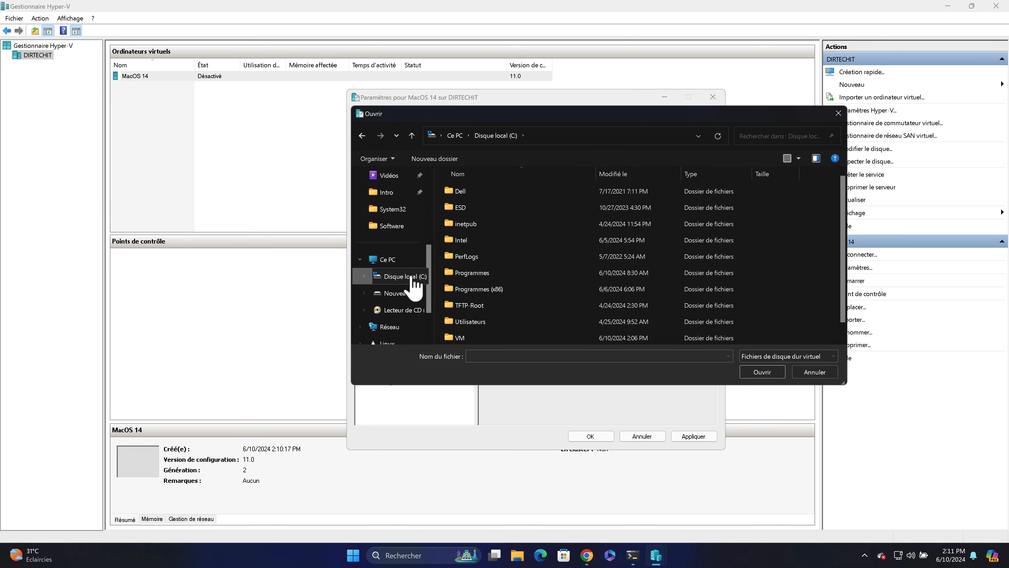
pyautogui.click(473, 339)
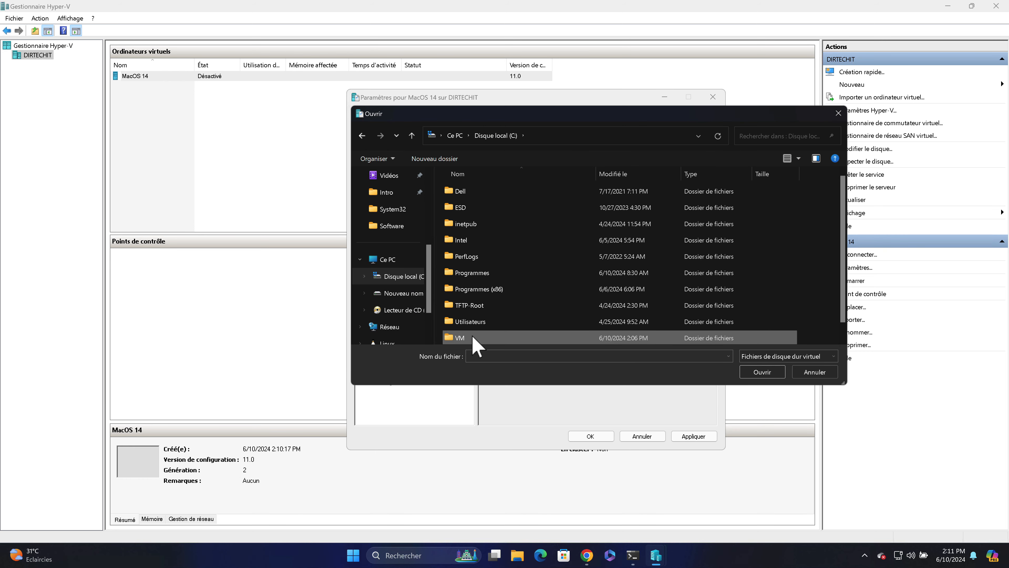
pyautogui.doubleClick(473, 338)
pyautogui.doubleClick(491, 194)
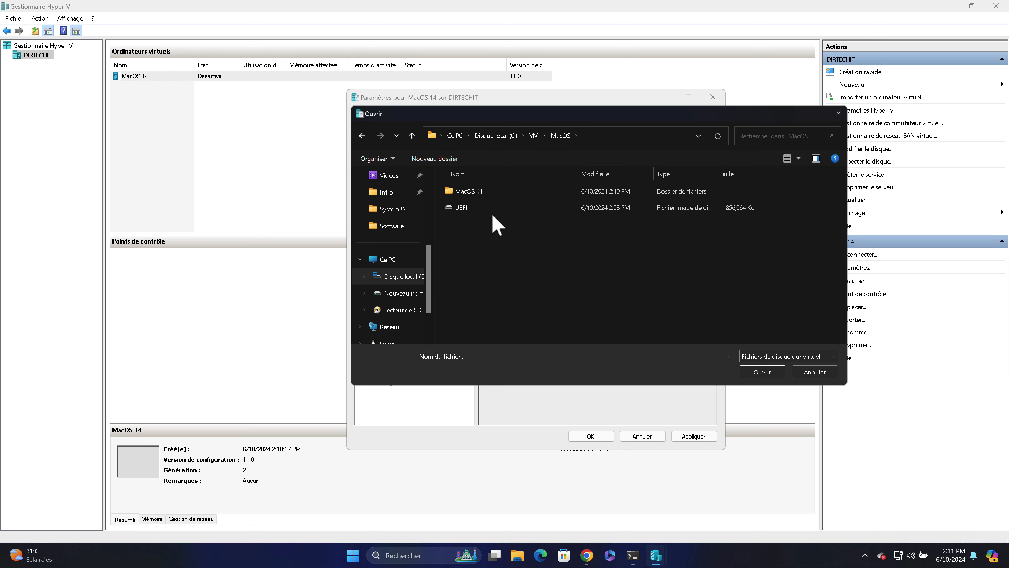
pyautogui.click(477, 210)
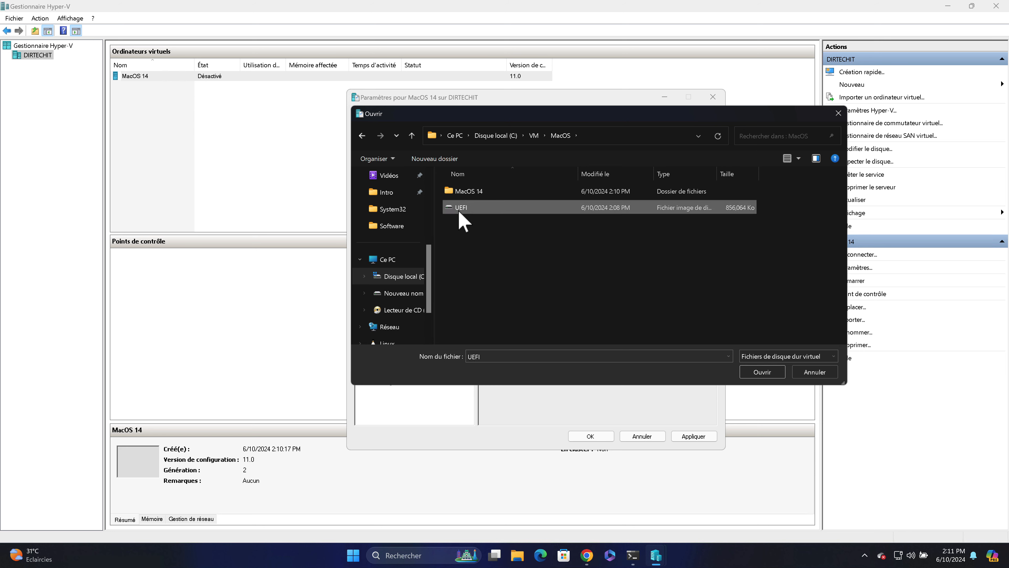
pyautogui.click(761, 374)
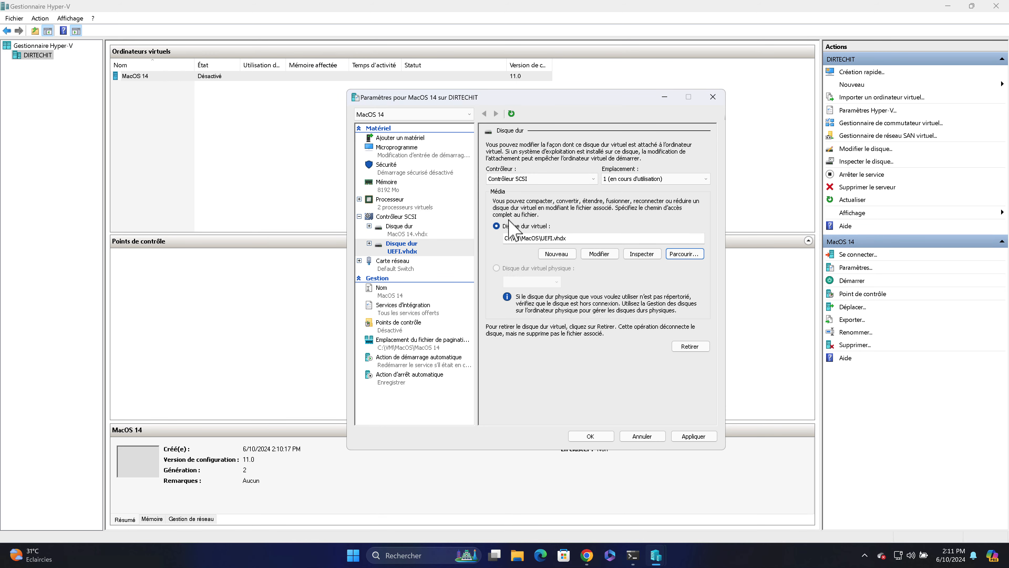
pyautogui.click(692, 436)
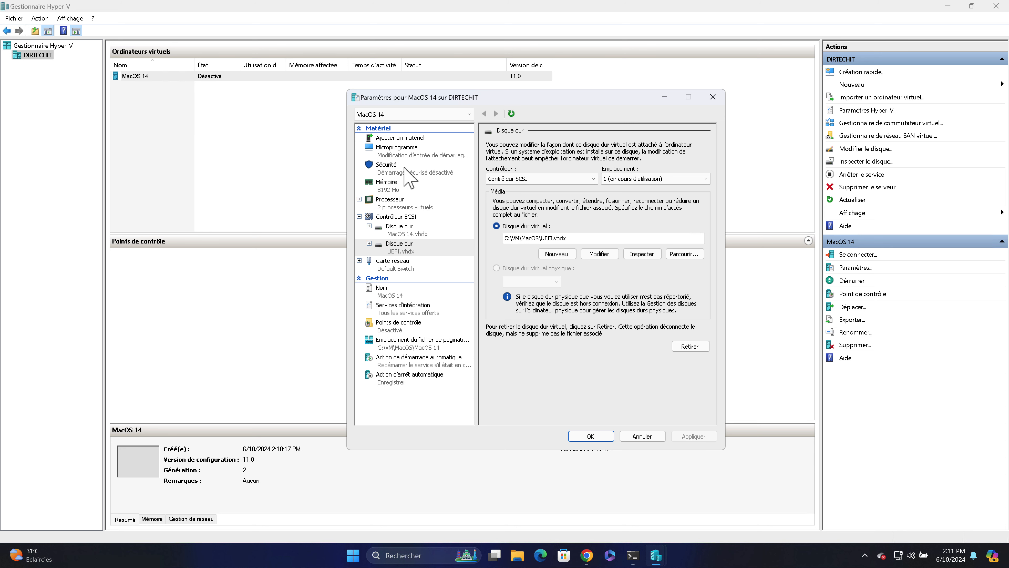
# Set the firmware boot order to UEFI.vhdx, MacOS 14.vhdx, then the network adapter, and save the virtual machine's settings
pyautogui.click(391, 158)
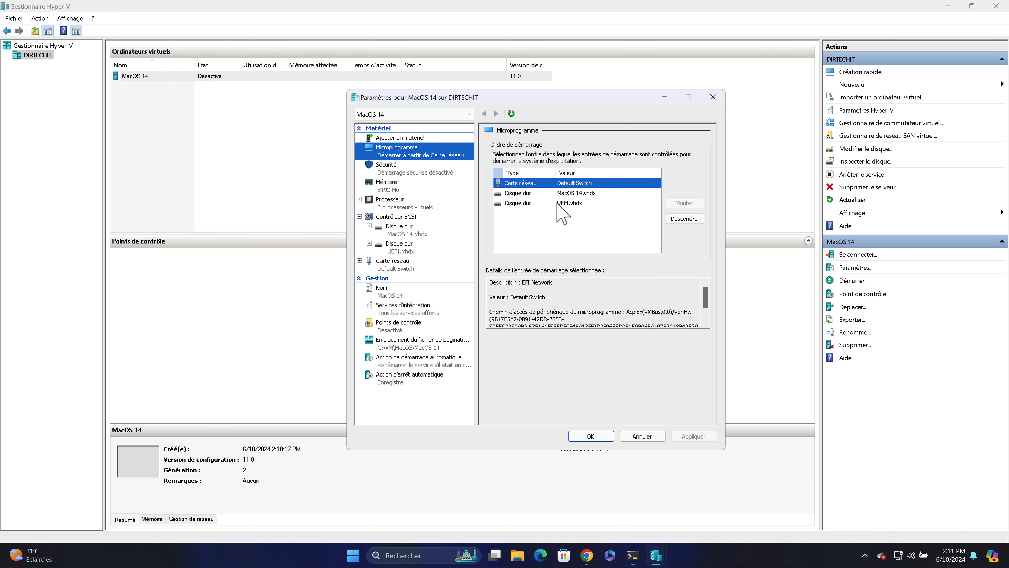
pyautogui.click(531, 204)
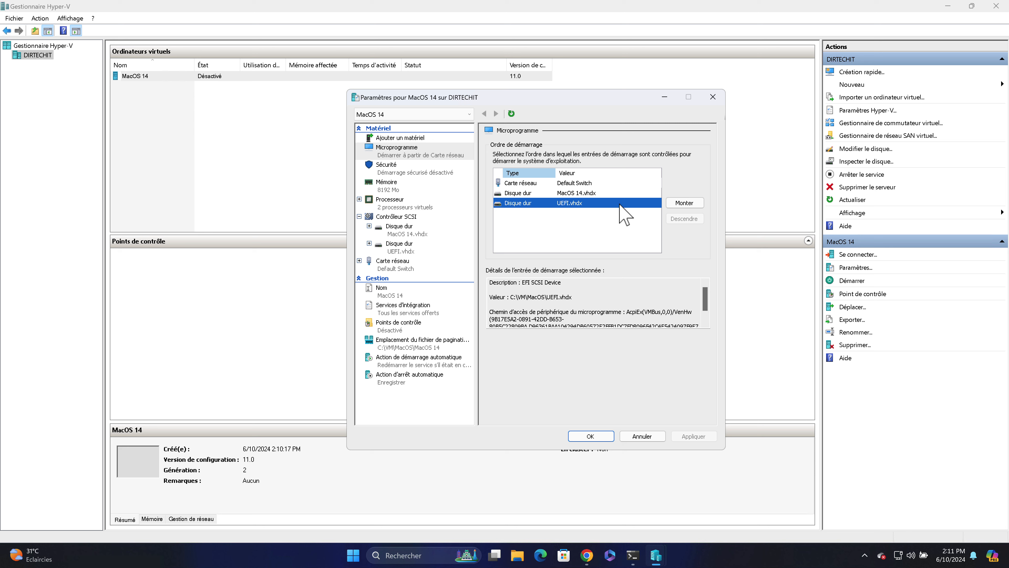
pyautogui.click(684, 203)
pyautogui.click(683, 203)
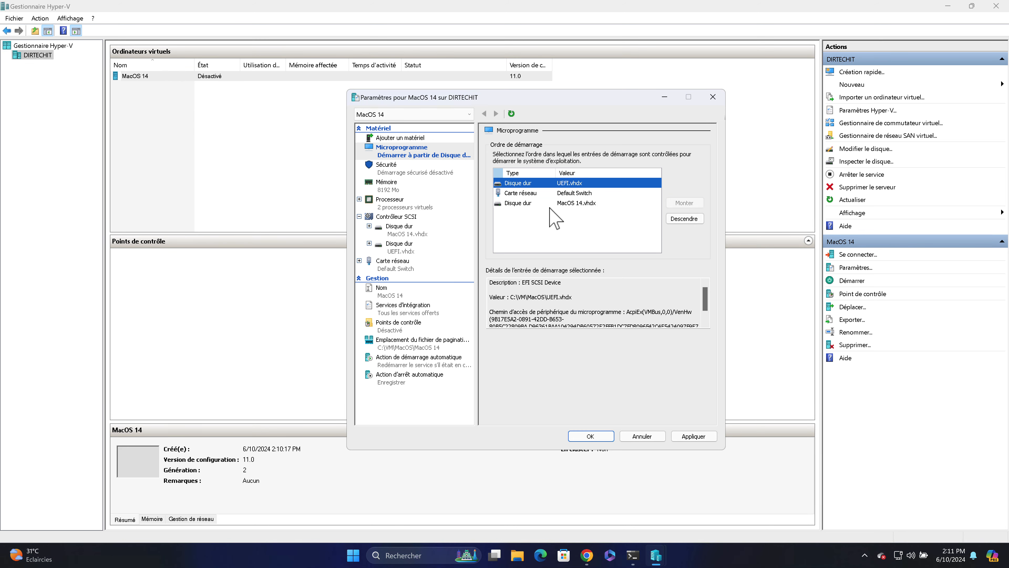
pyautogui.click(524, 204)
pyautogui.click(683, 204)
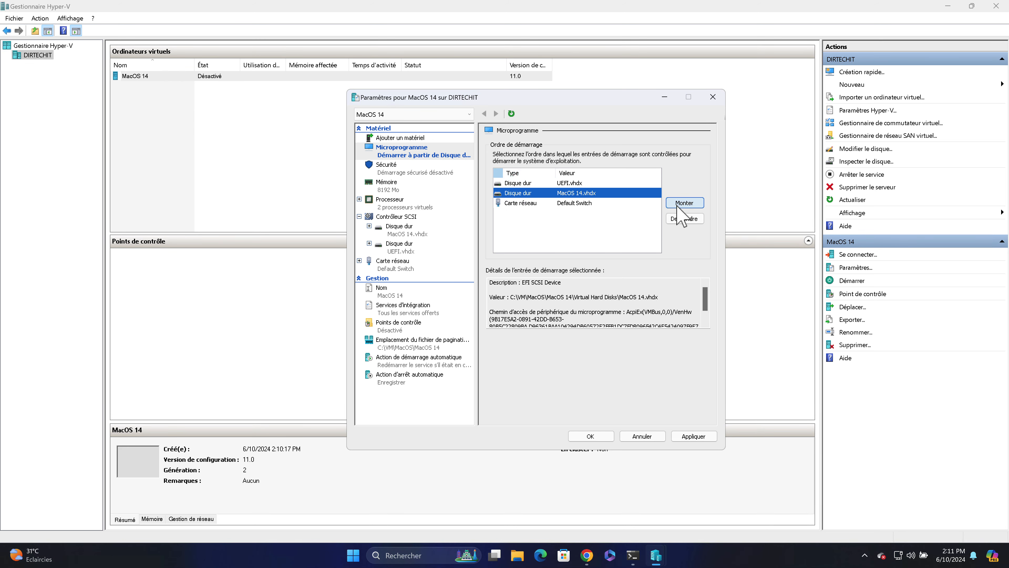
pyautogui.click(562, 183)
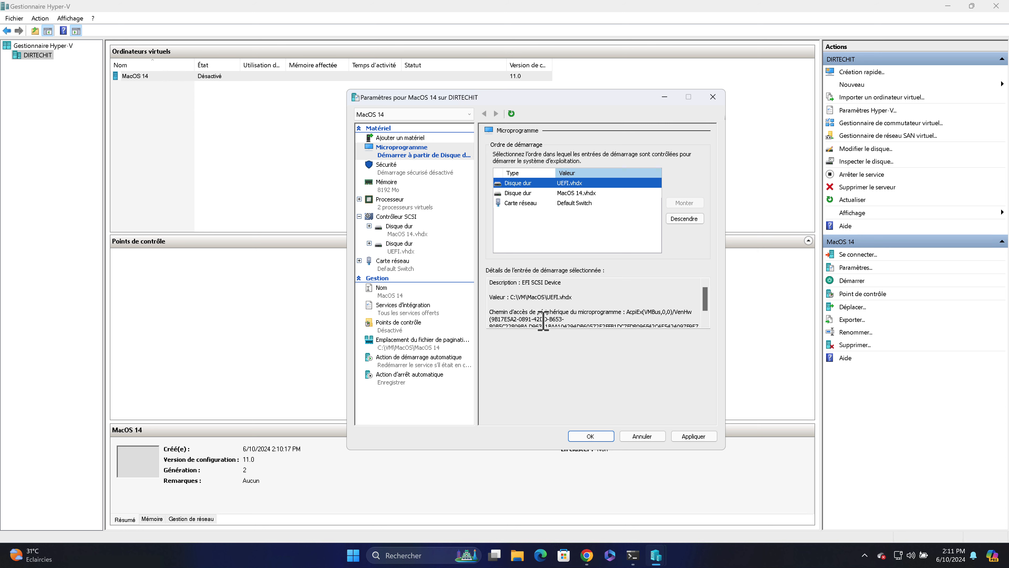
pyautogui.click(694, 437)
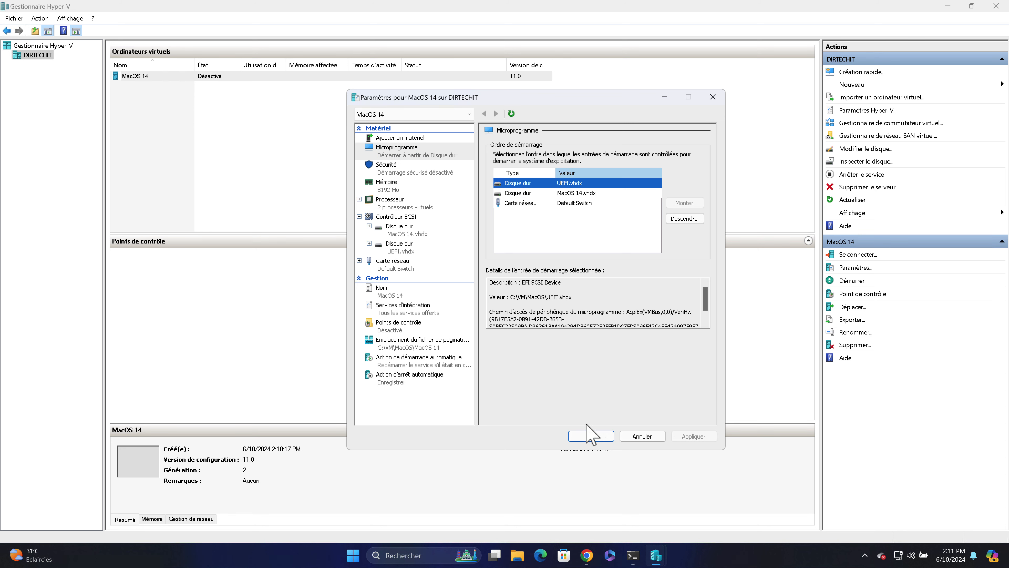
pyautogui.click(591, 437)
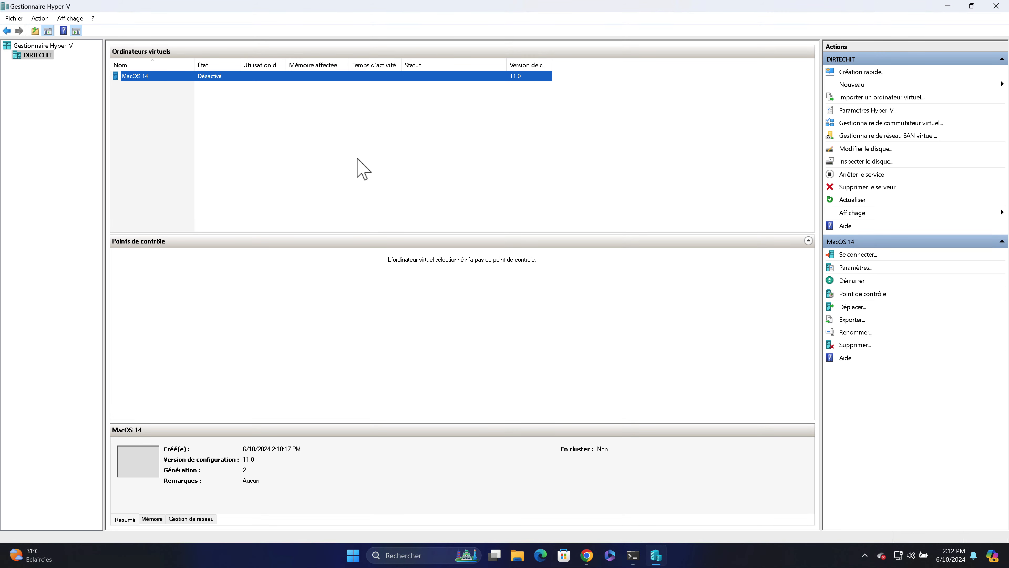
# Connect to the MacOS 14 virtual machine and start it
pyautogui.rightClick(157, 75)
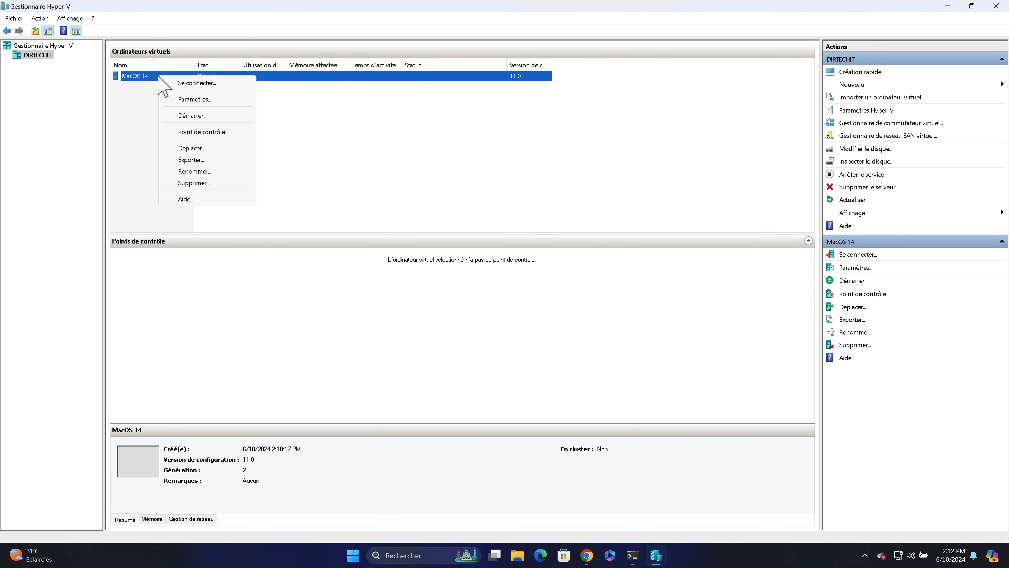
pyautogui.click(188, 84)
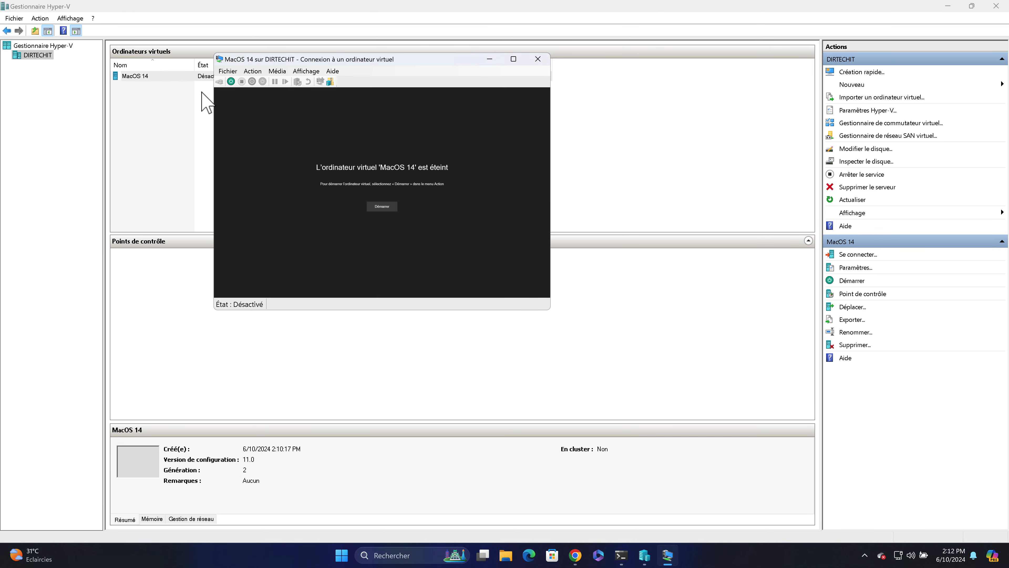
pyautogui.moveTo(351, 63); pyautogui.dragTo(454, 127)
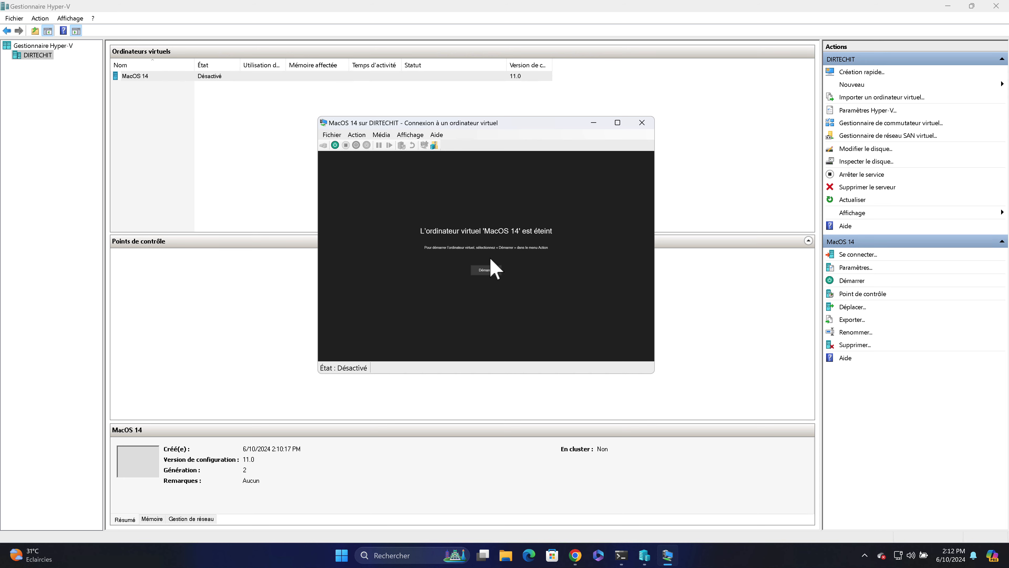
pyautogui.click(489, 270)
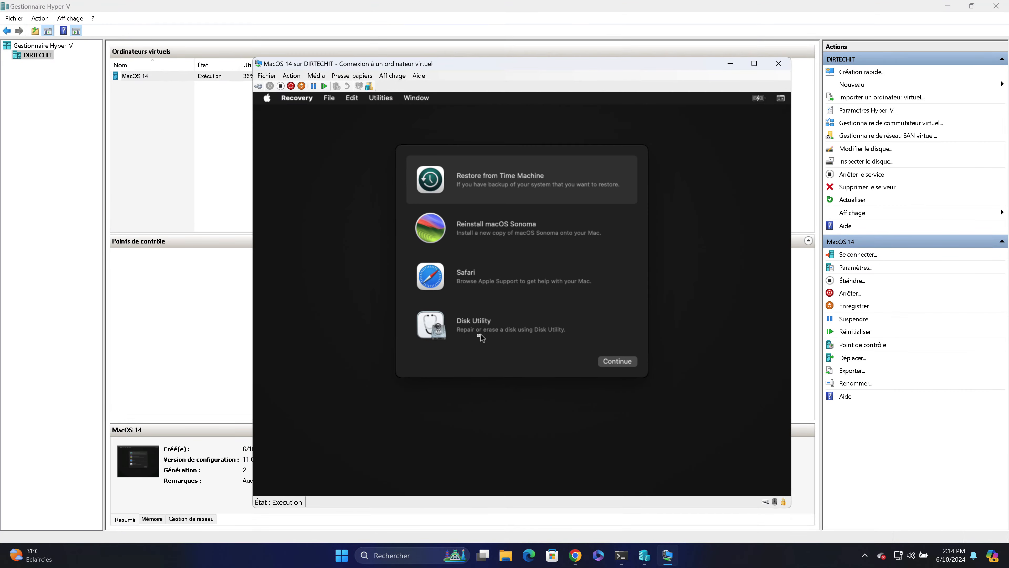
# Erase the Msft Virtual Disk Media in Disk Utility as hdd with APFS format and GUID Partition Map, and close Disk Utility
pyautogui.click(481, 335)
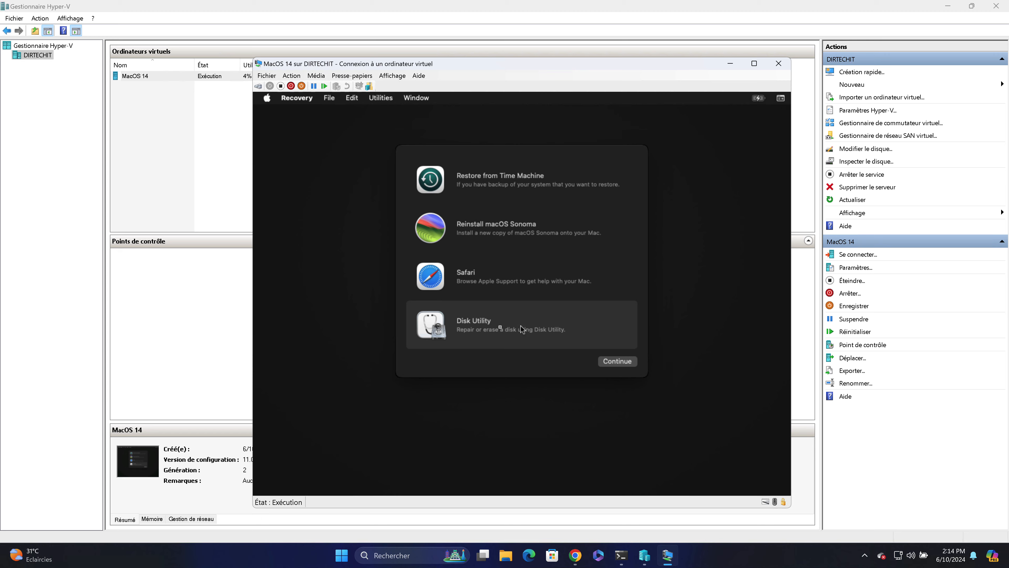
pyautogui.click(618, 361)
pyautogui.click(316, 213)
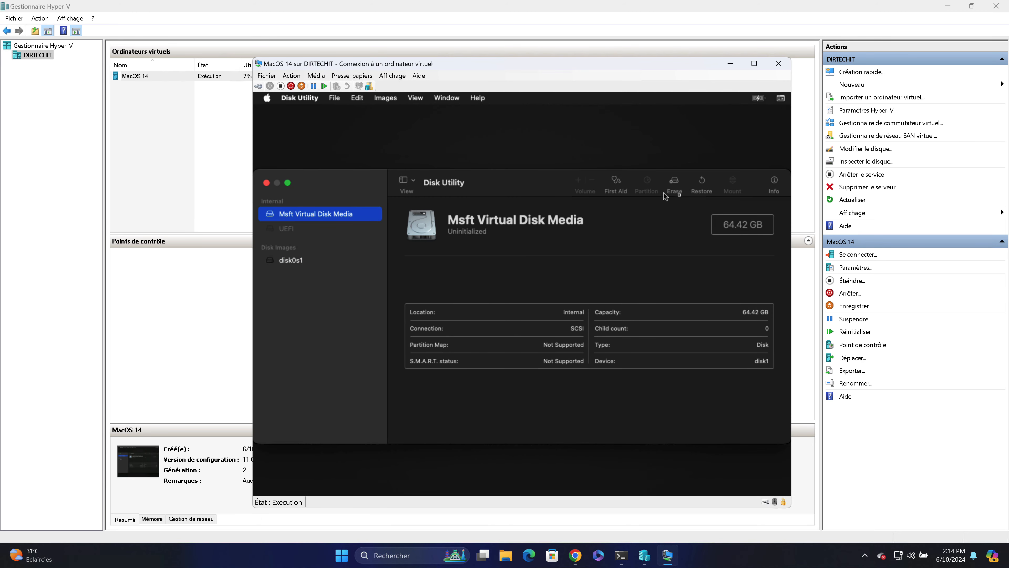
pyautogui.click(674, 185)
pyautogui.write('hdd')
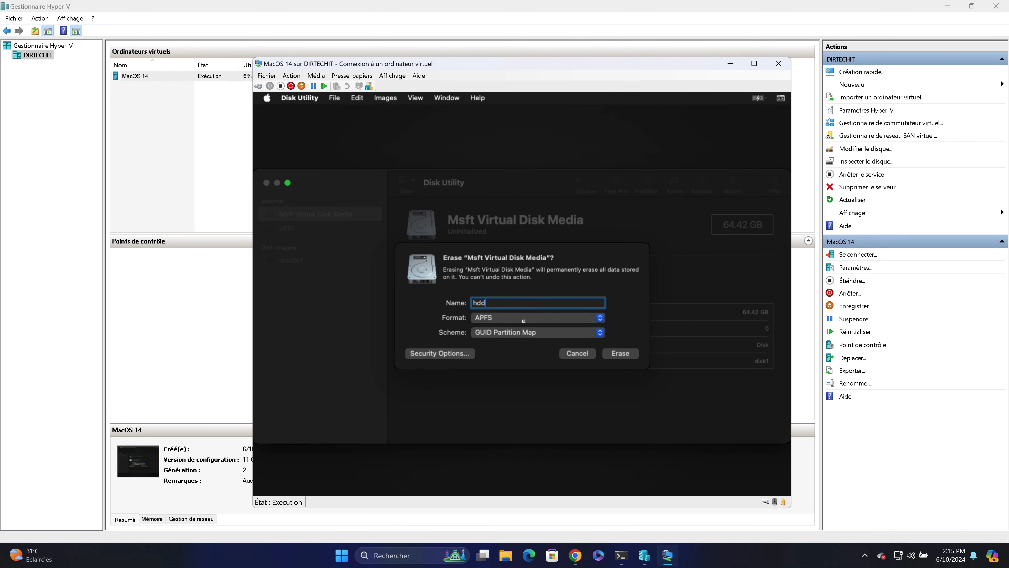
pyautogui.click(614, 354)
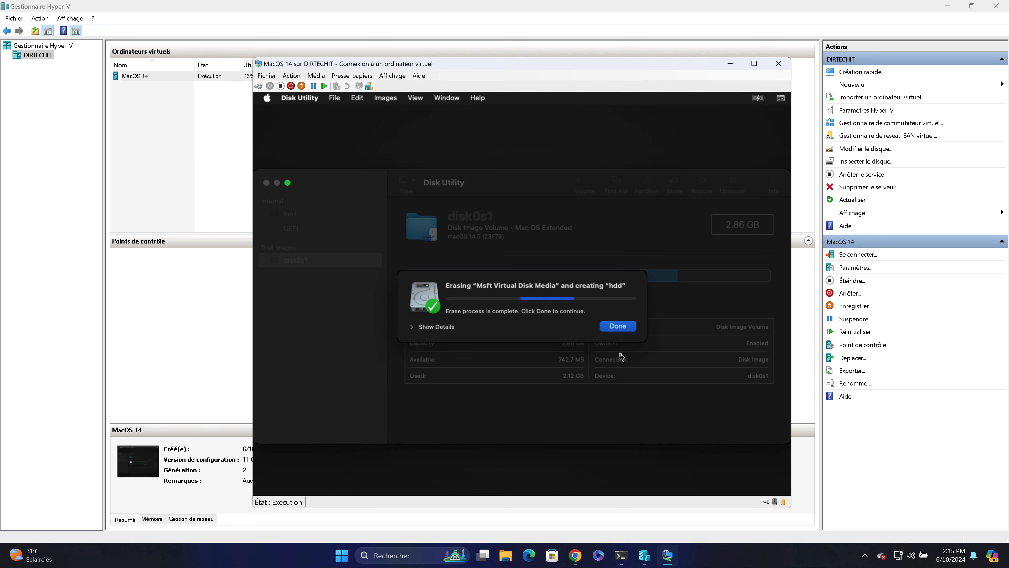
pyautogui.click(617, 326)
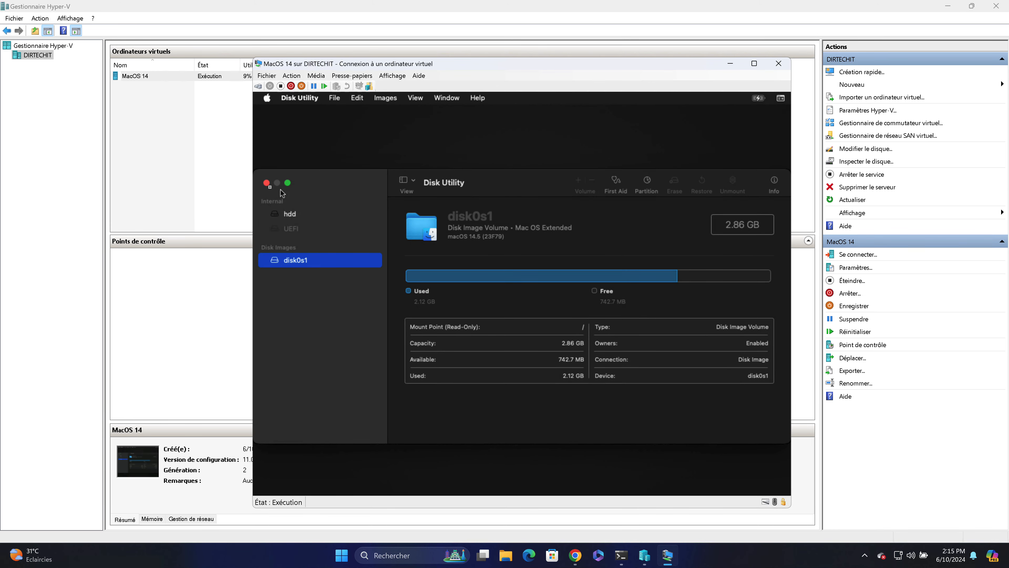
pyautogui.click(267, 183)
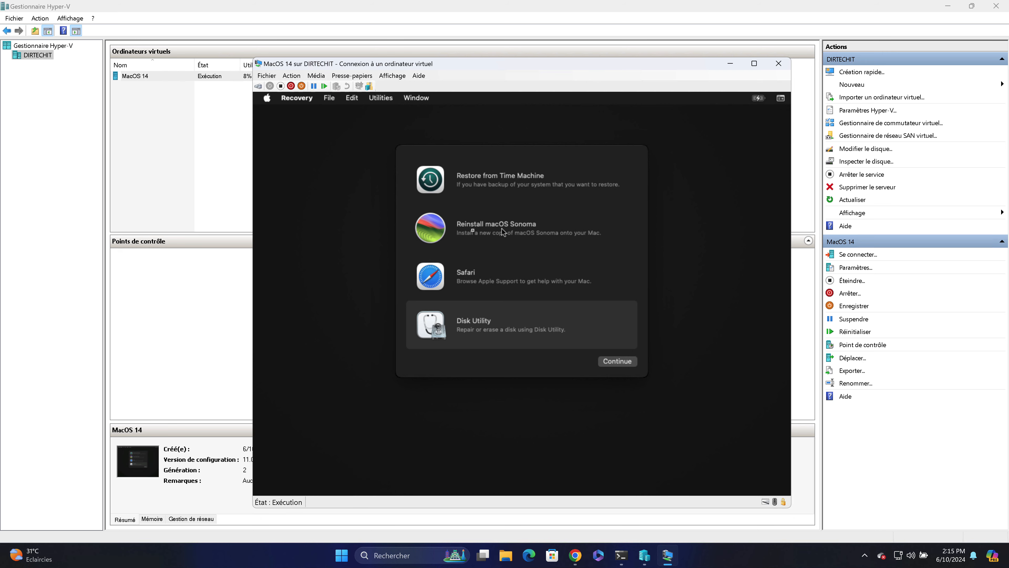
# Start reinstalling macOS Sonoma, agree to the software license, and install it on the hdd disk
pyautogui.click(479, 232)
pyautogui.click(612, 361)
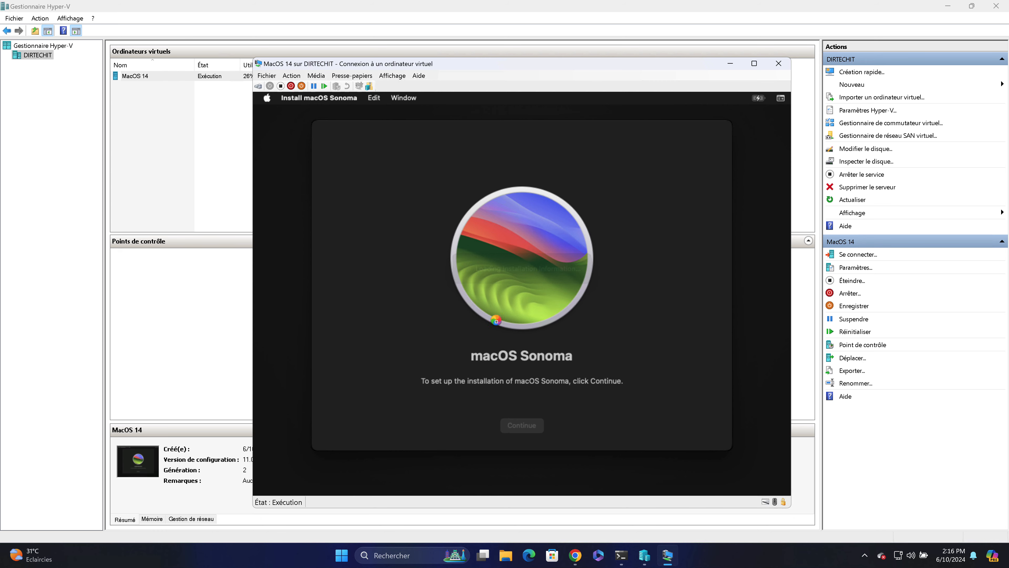
pyautogui.click(545, 425)
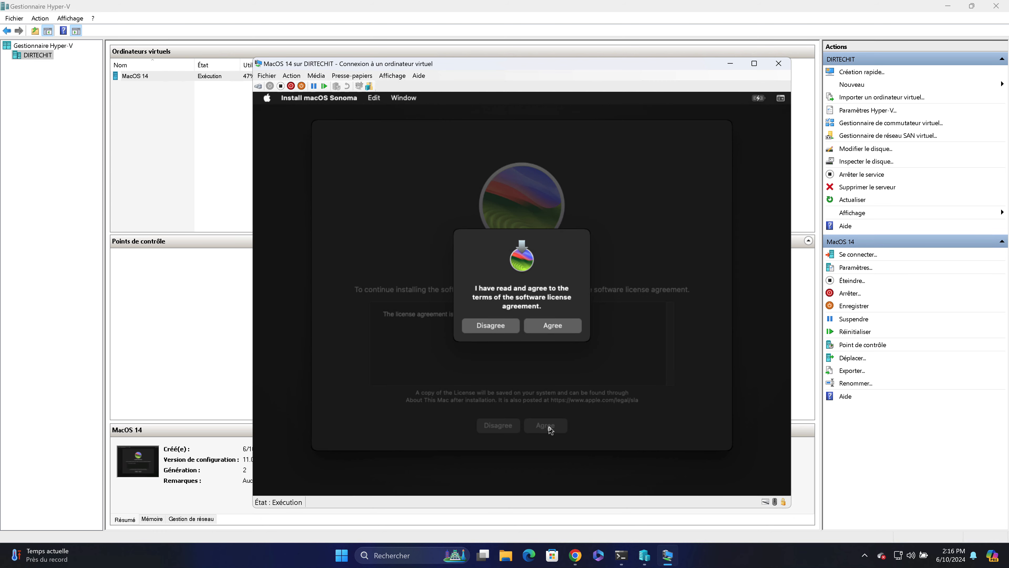
pyautogui.click(544, 328)
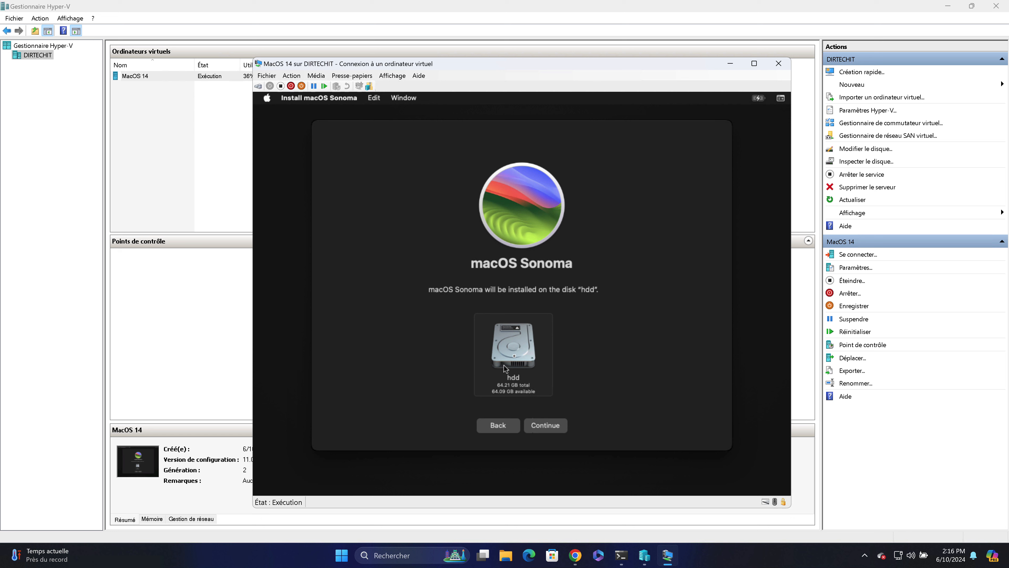
pyautogui.click(545, 427)
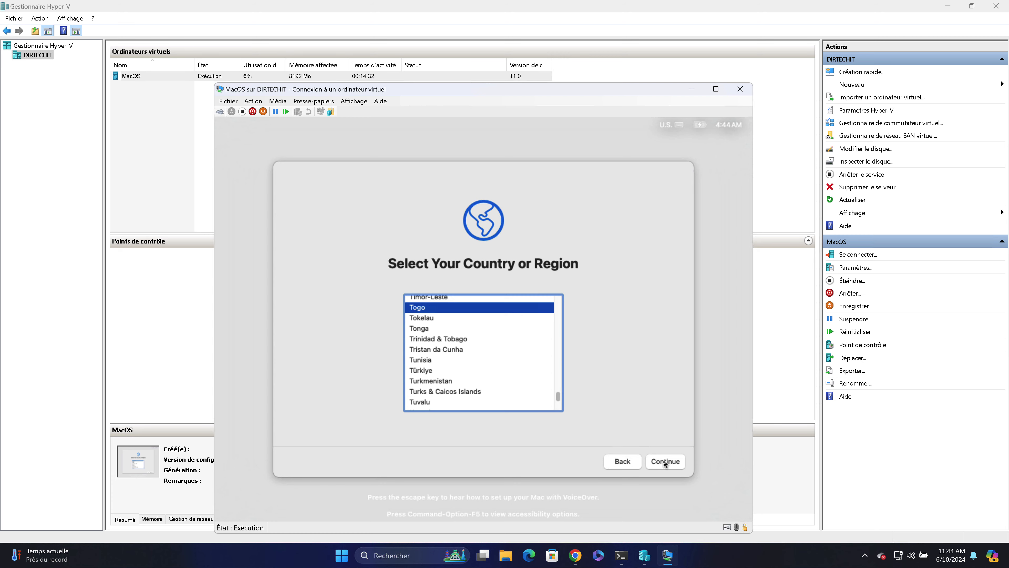
# Choose Togo as the country or region and submit the computer account details in the macOS setup
pyautogui.click(665, 462)
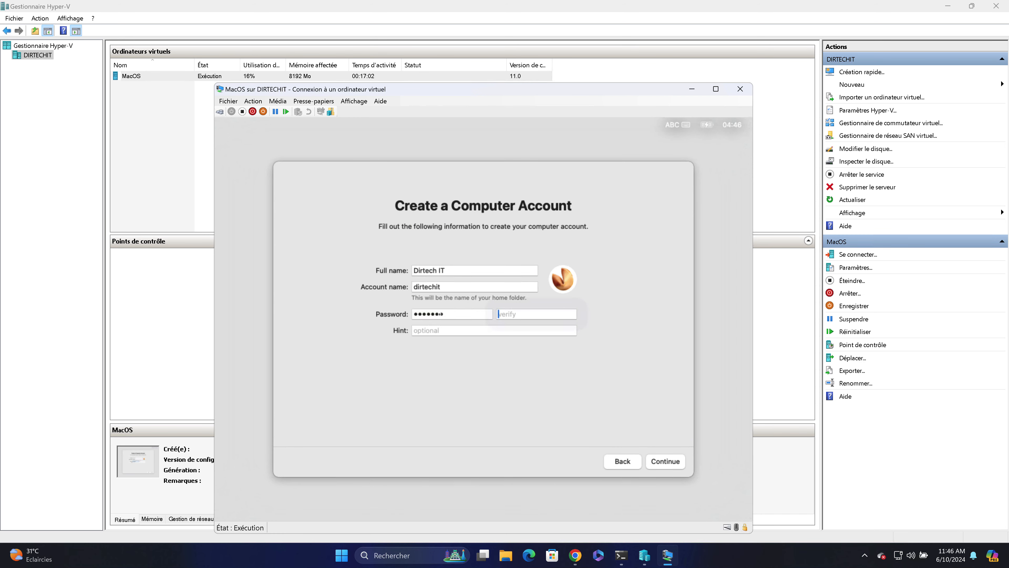
pyautogui.click(664, 462)
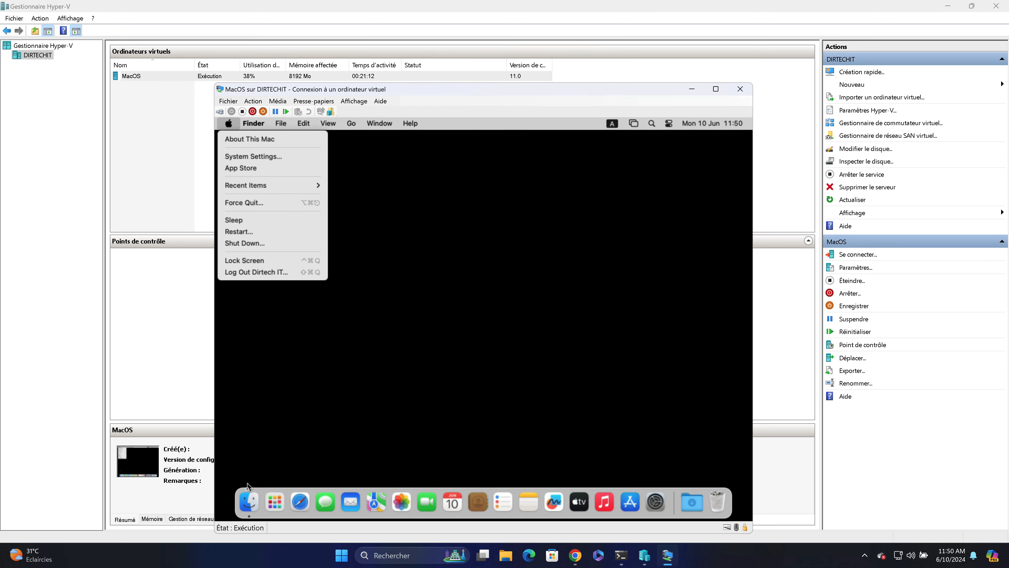
pyautogui.click(248, 497)
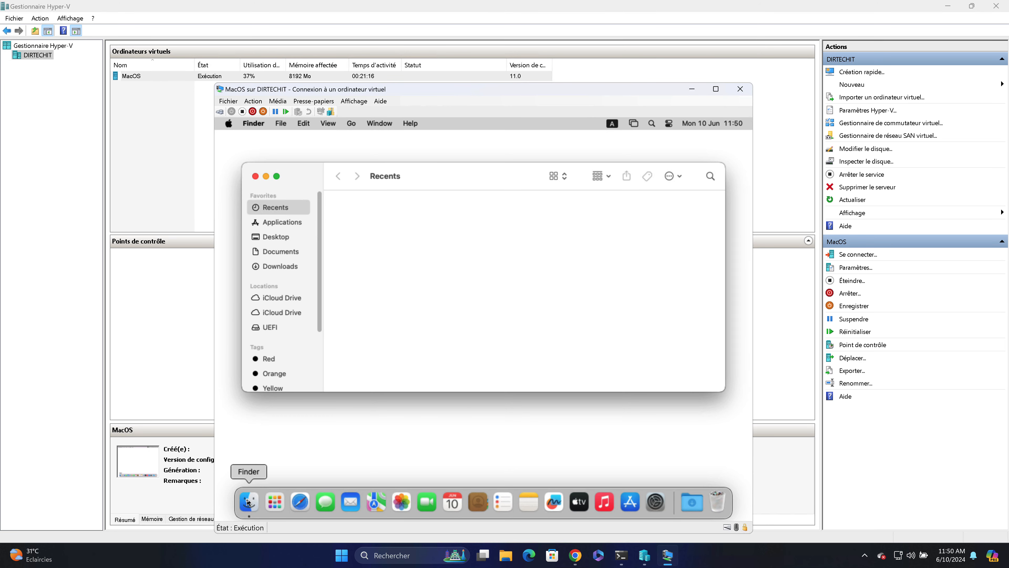
pyautogui.click(256, 176)
pyautogui.click(365, 344)
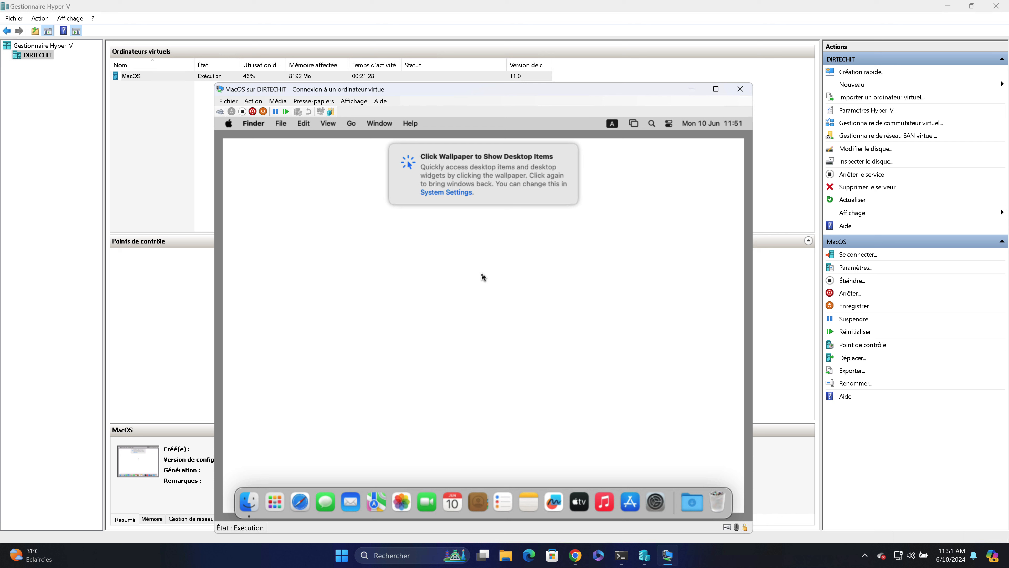
pyautogui.click(439, 195)
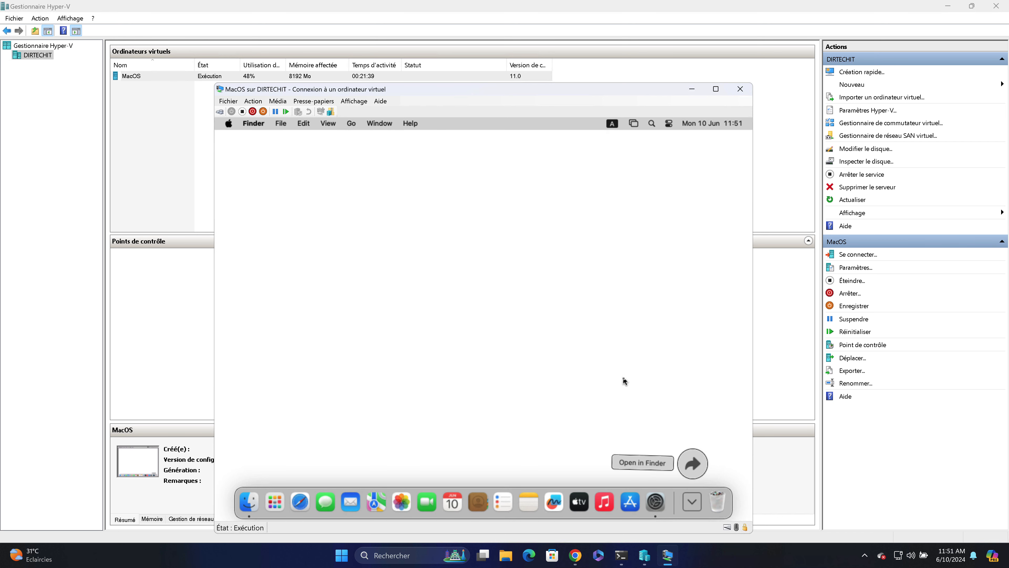
pyautogui.click(309, 158)
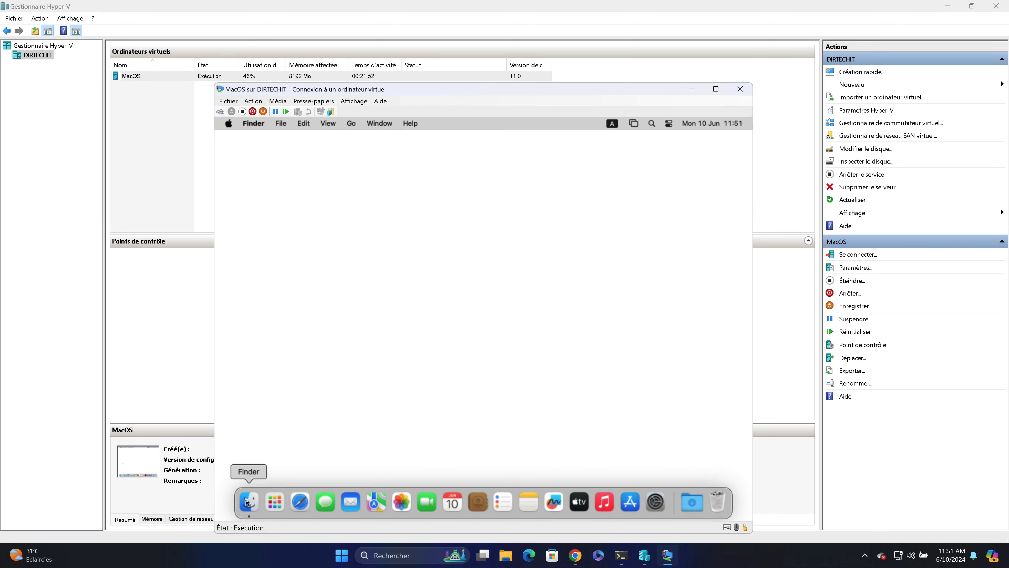
pyautogui.rightClick(248, 502)
pyautogui.click(274, 384)
# Set the macOS appearance to Dark in System Settings, and minimise Hyper-V Manager so only the repositioned virtual machine window stays on the desktop
pyautogui.click(655, 502)
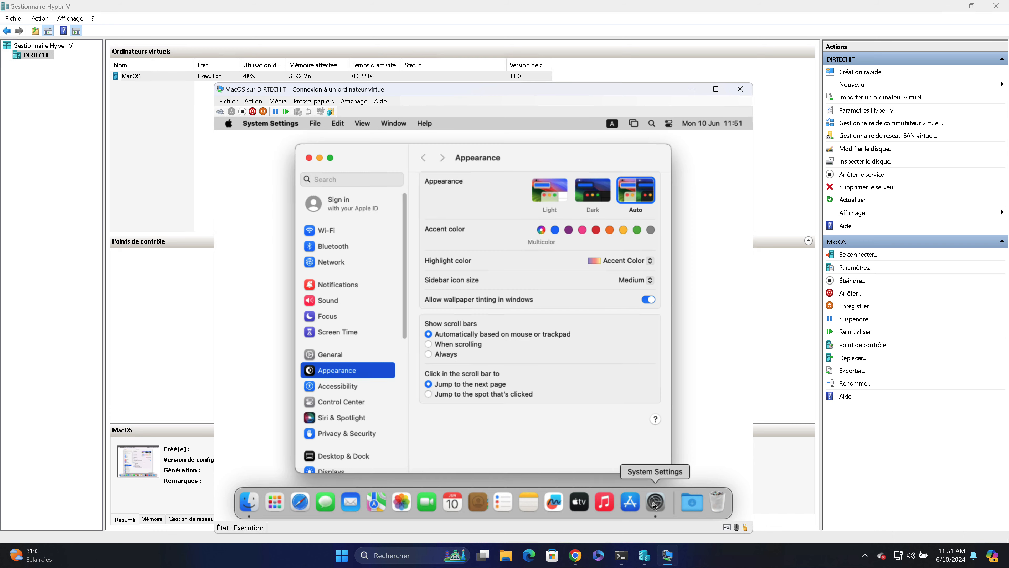
pyautogui.click(593, 190)
pyautogui.click(948, 6)
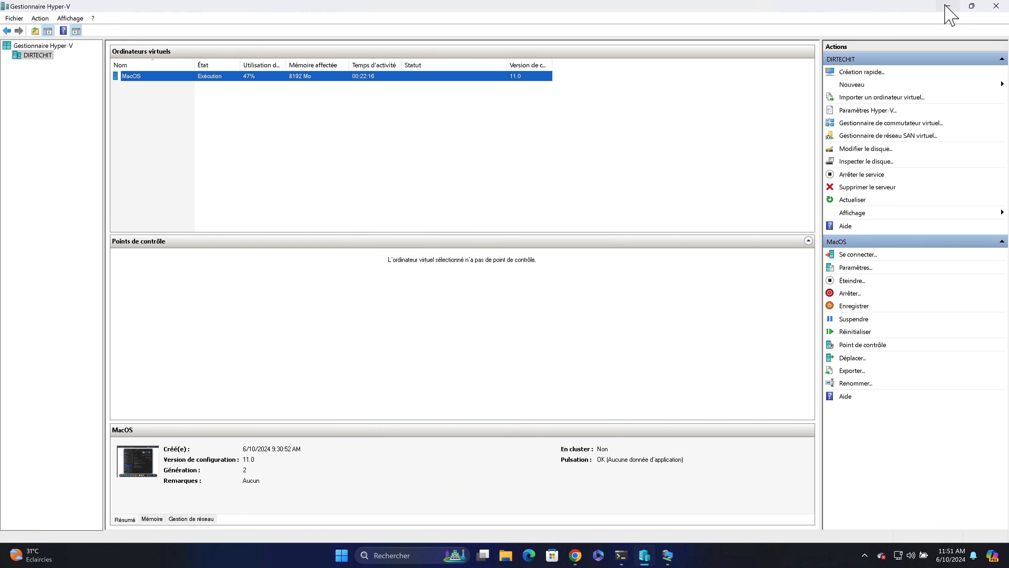
pyautogui.moveTo(471, 89); pyautogui.dragTo(469, 59)
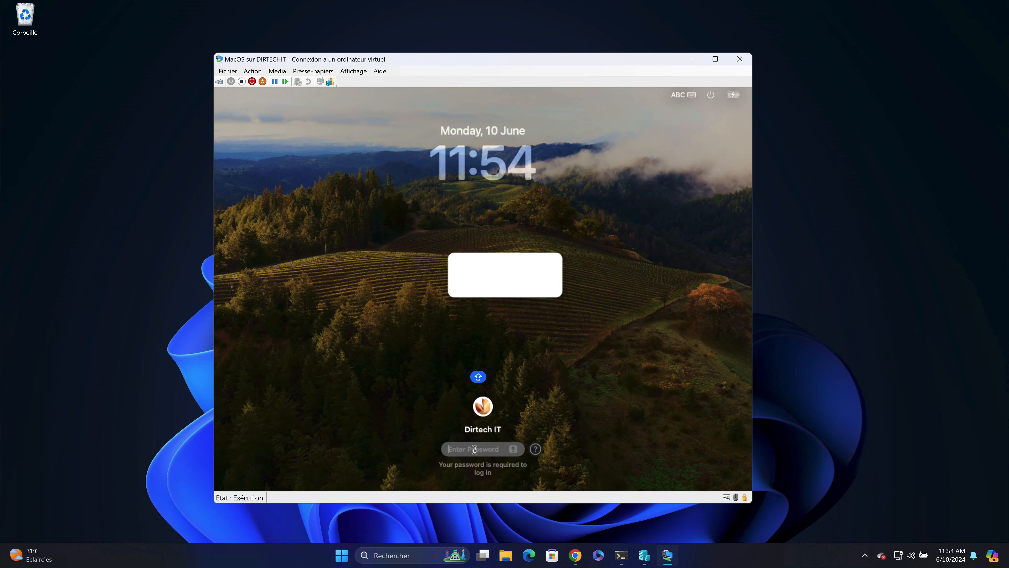
# Log in to macOS with the account password and close the System Settings window
pyautogui.write('•••••••')
pyautogui.press('Return')
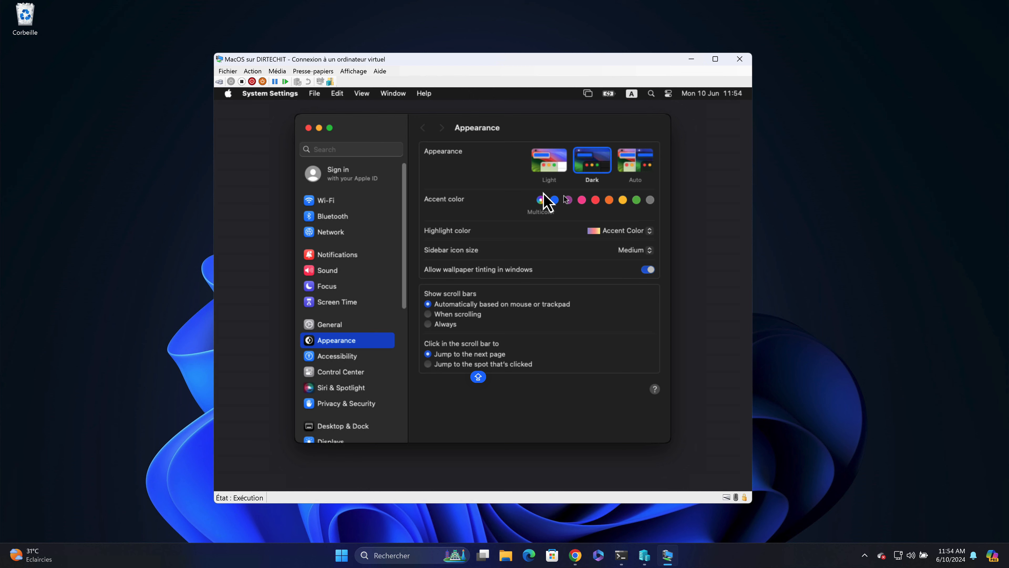
pyautogui.click(308, 129)
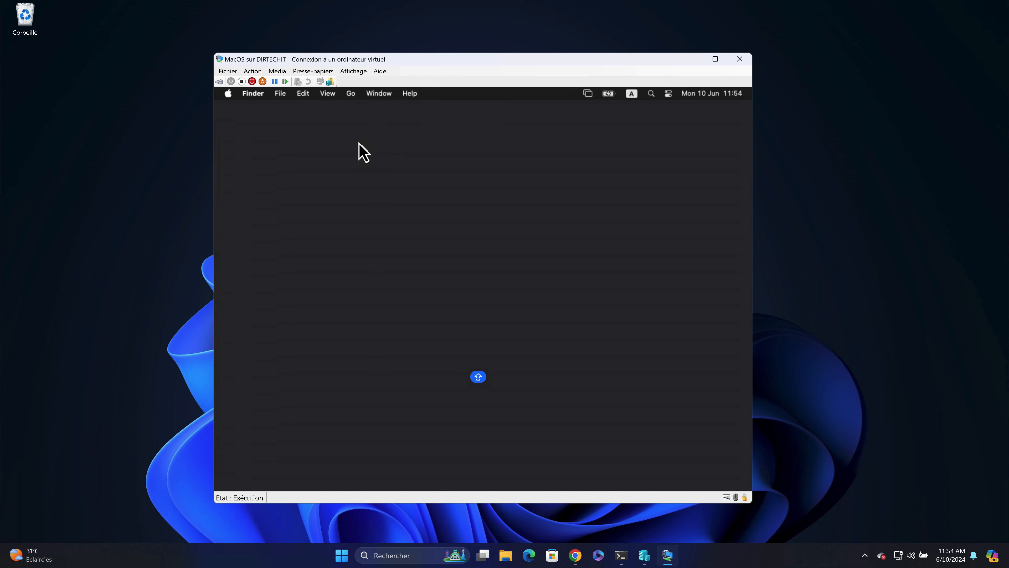
pyautogui.click(253, 95)
pyautogui.click(309, 314)
pyautogui.click(228, 93)
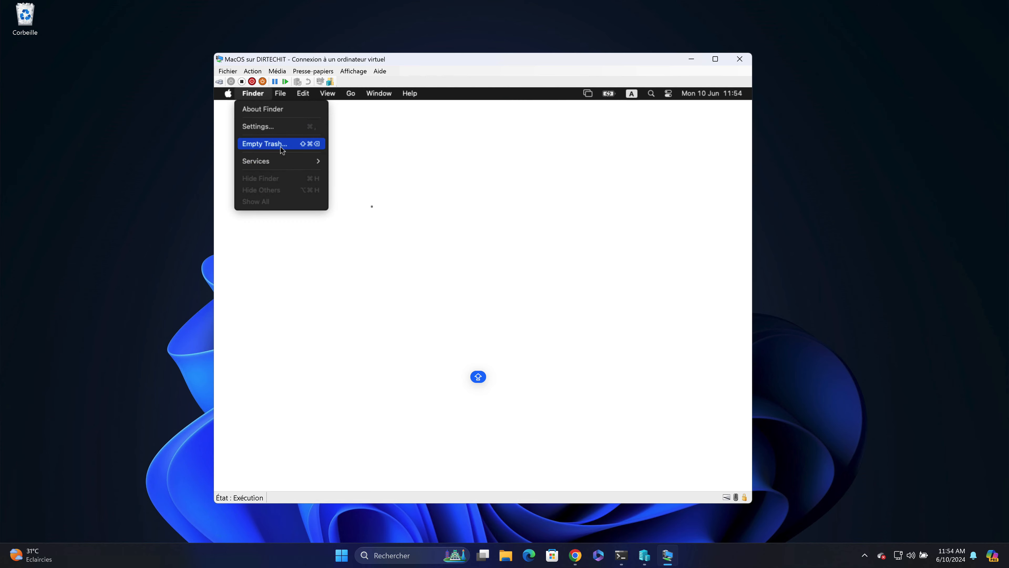
pyautogui.click(412, 180)
pyautogui.click(228, 93)
pyautogui.click(500, 182)
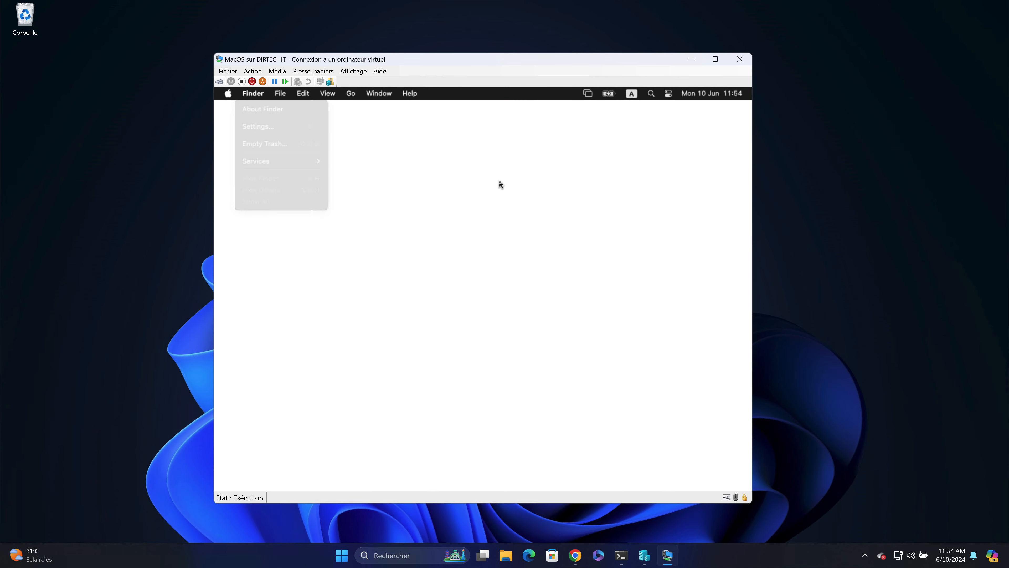
pyautogui.click(669, 94)
pyautogui.click(488, 284)
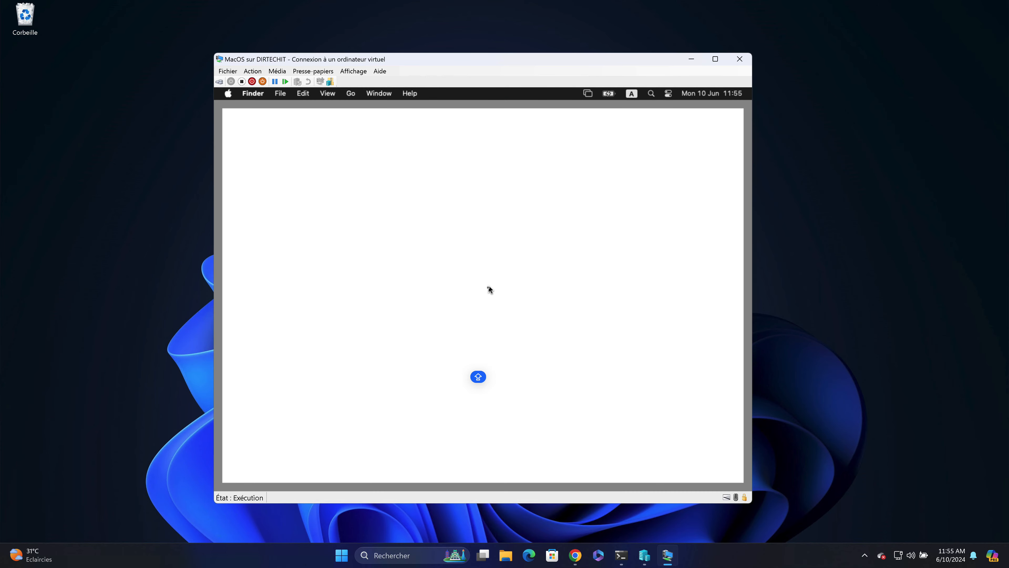